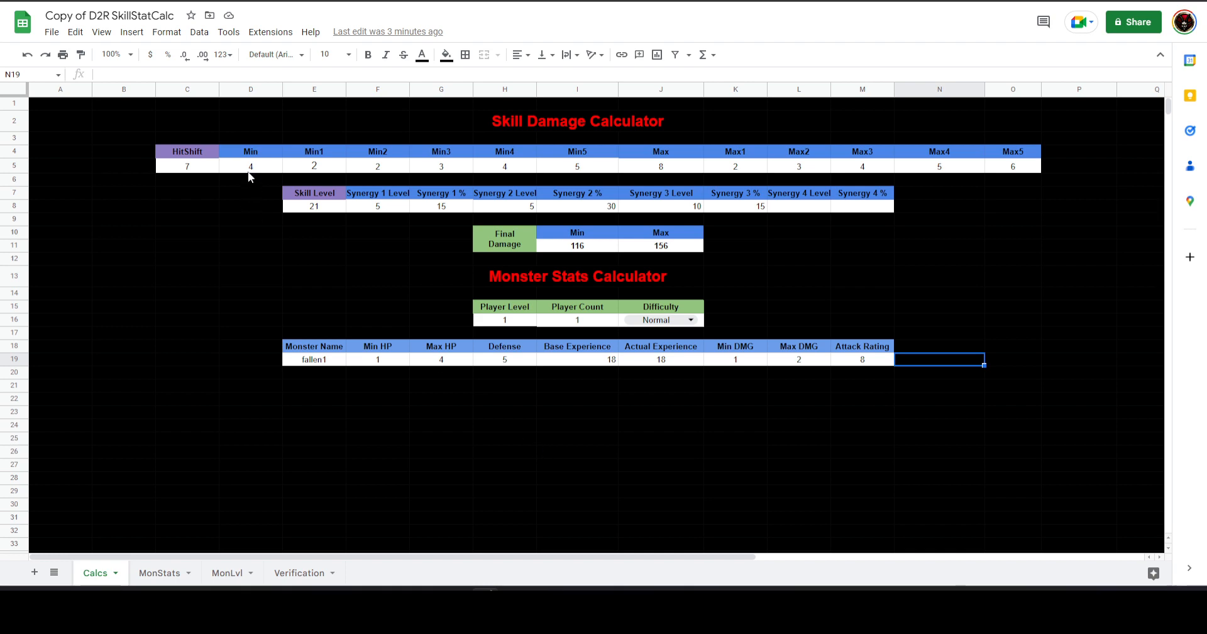
click(248, 167)
click(613, 129)
click(613, 165)
click(659, 168)
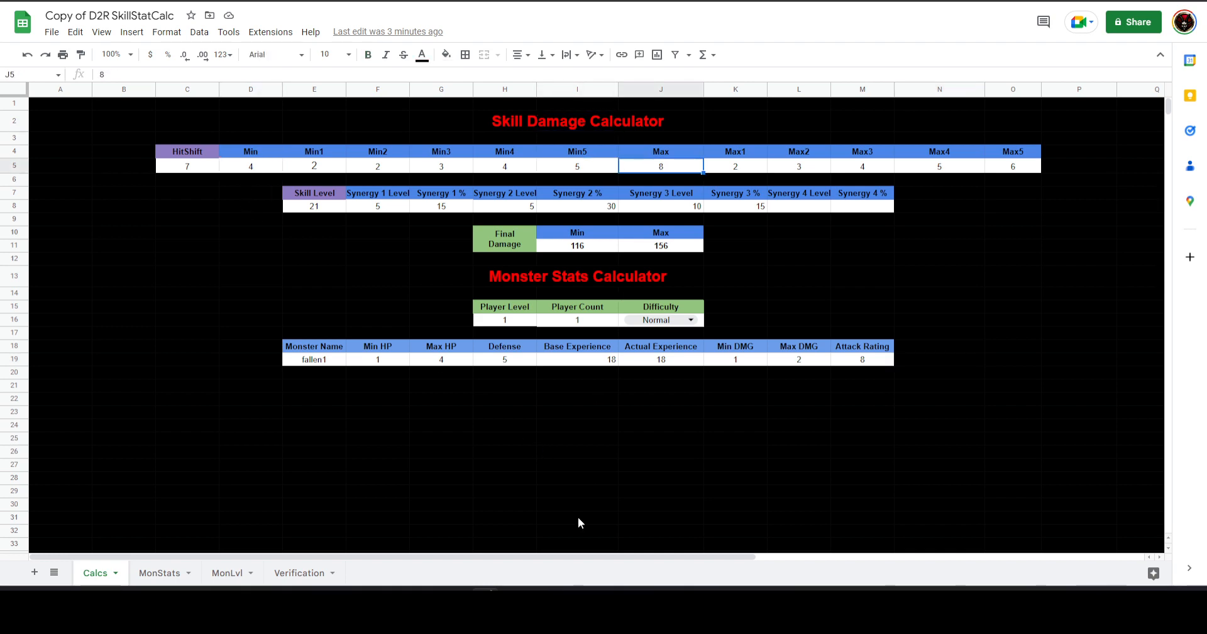
- Switch to AFJ Sheet and copy the Fire Arrow row's values from EMin through EMaxLev5 in skills.txt
click(486, 600)
click(420, 374)
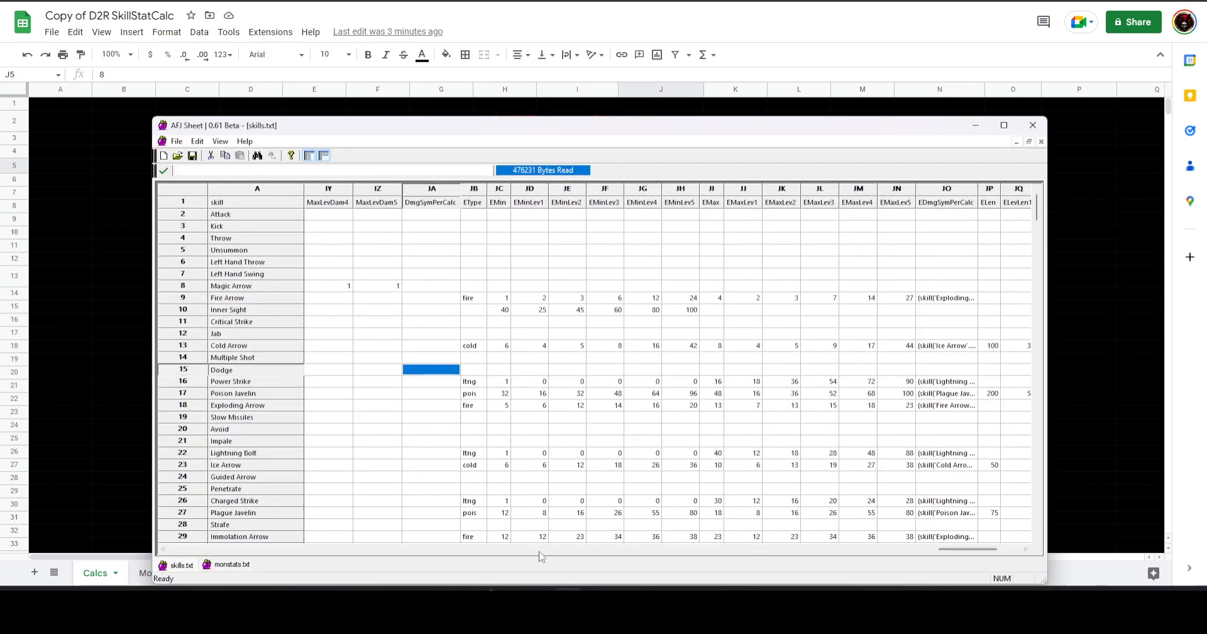
drag(968, 549, 176, 552)
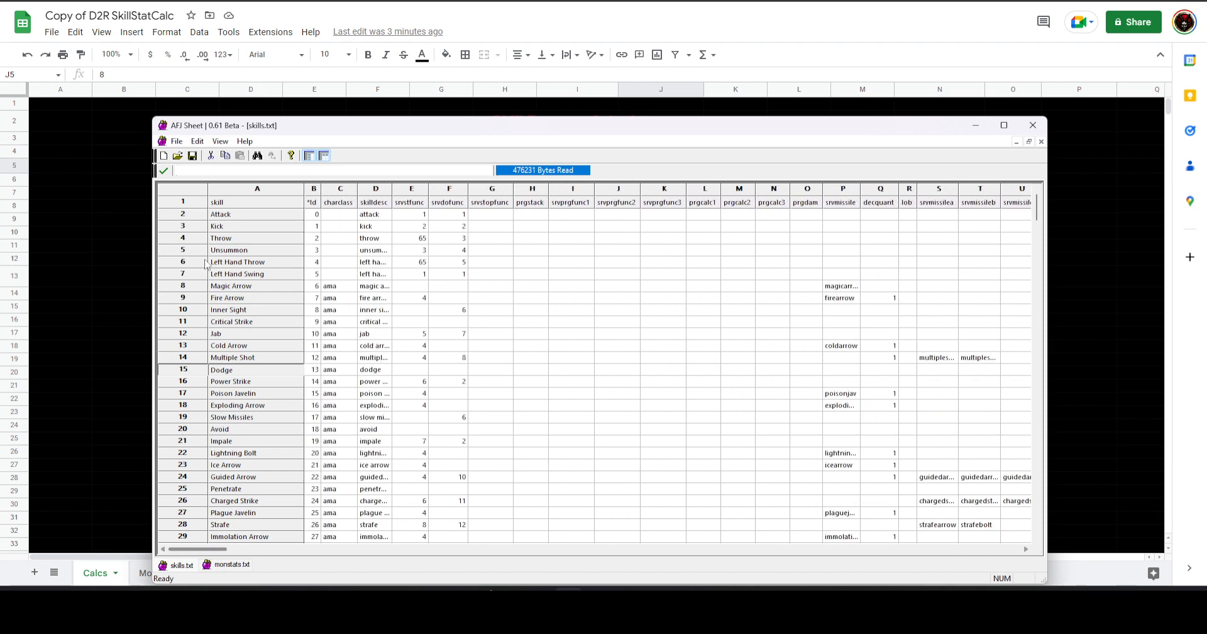
click(233, 299)
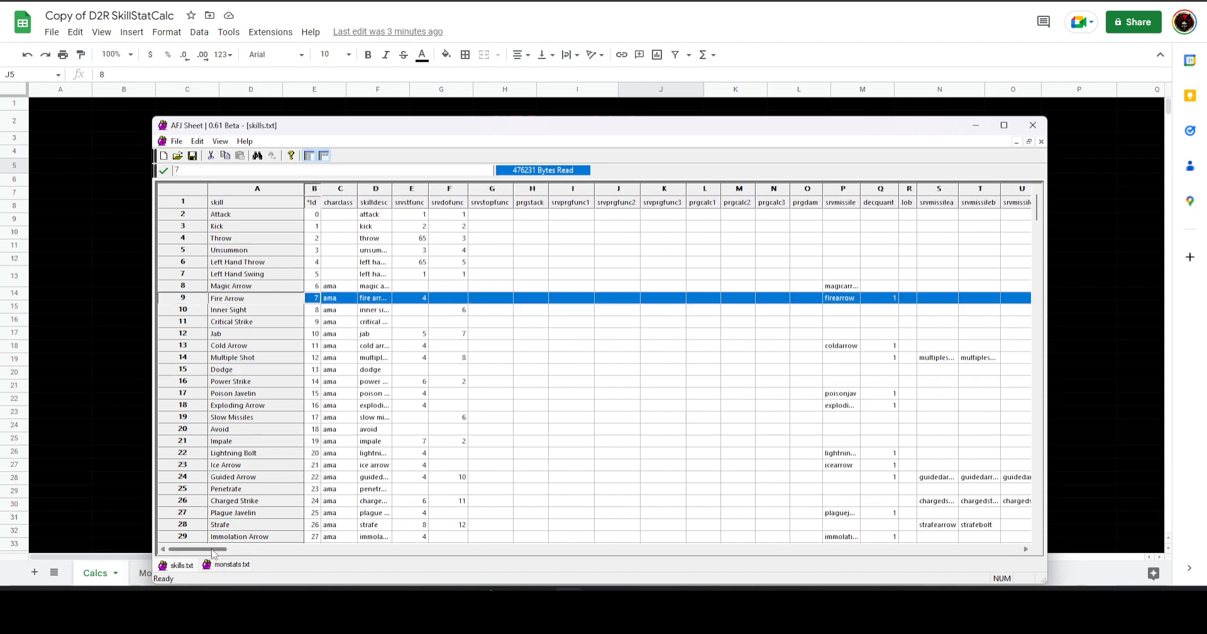
drag(195, 549, 975, 549)
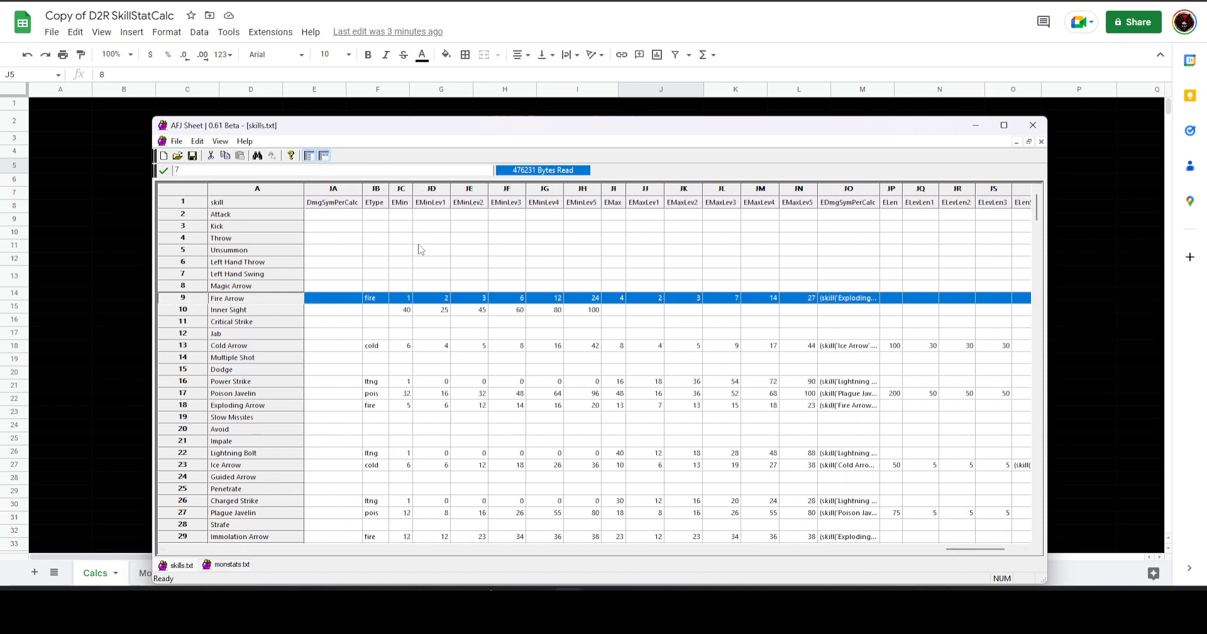
click(408, 300)
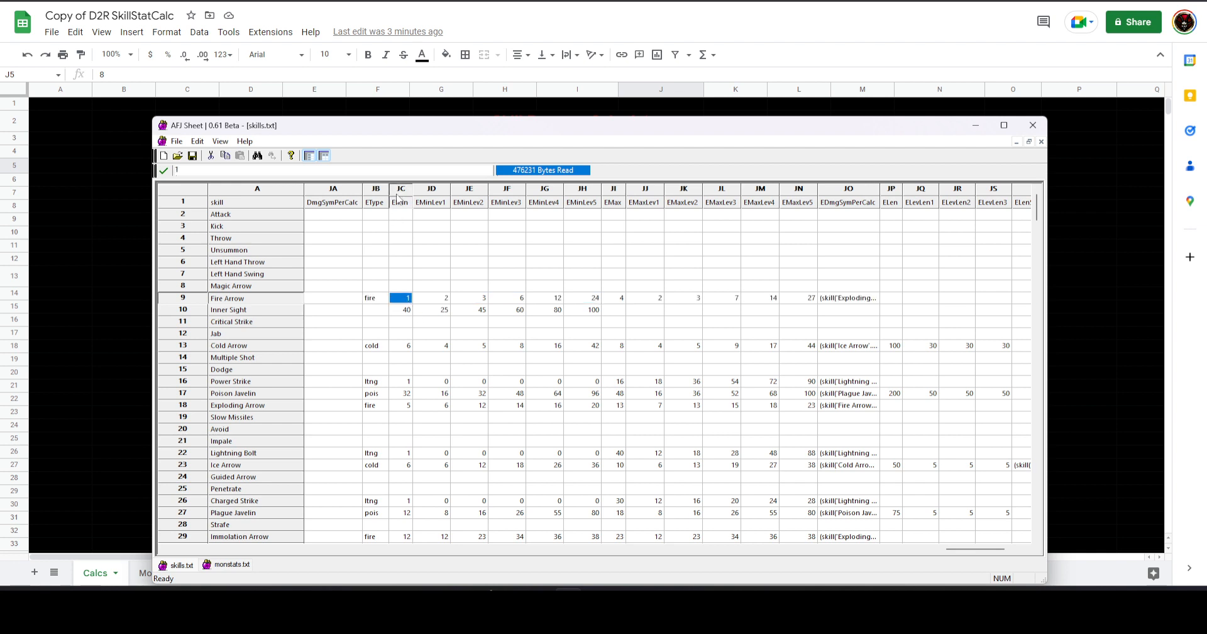
shift+click(804, 301)
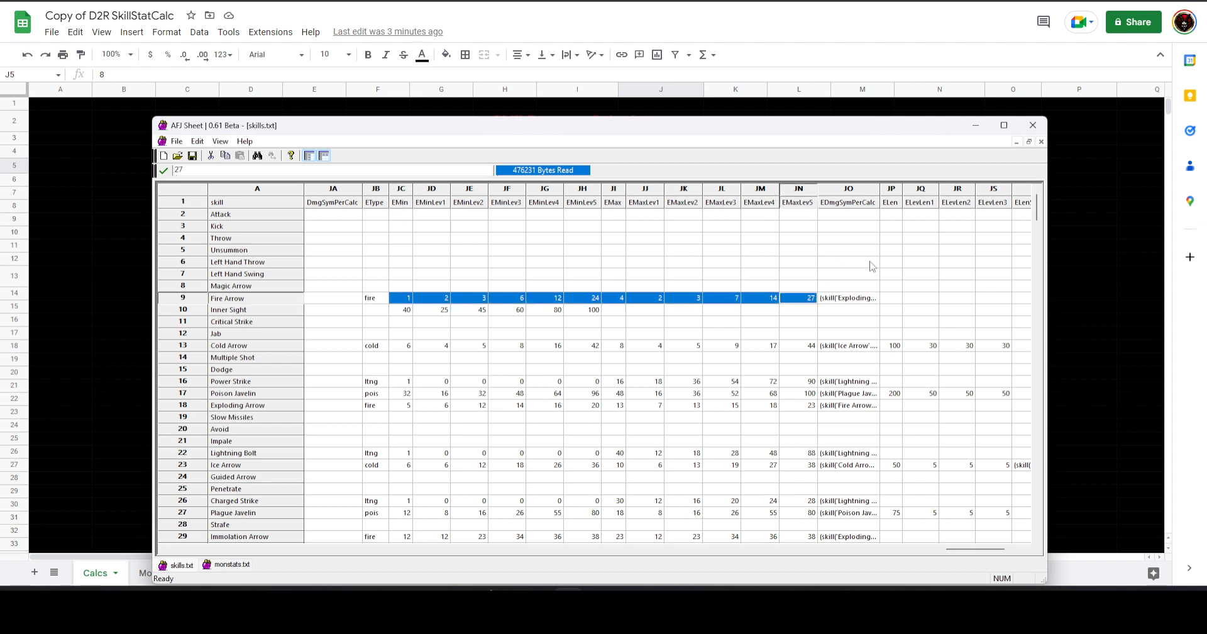
- Switch back to Google Sheets and paste the copied Fire Arrow values into the Skill Damage Calculator from Min through Max5
click(81, 229)
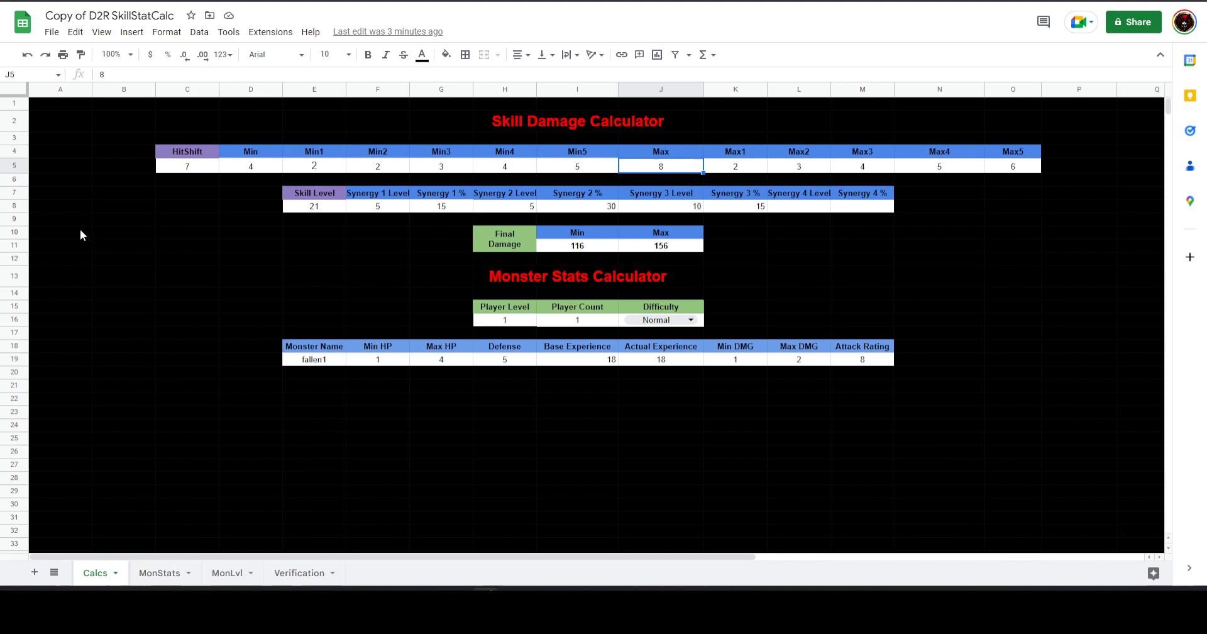
click(273, 167)
key(ctrl+v)
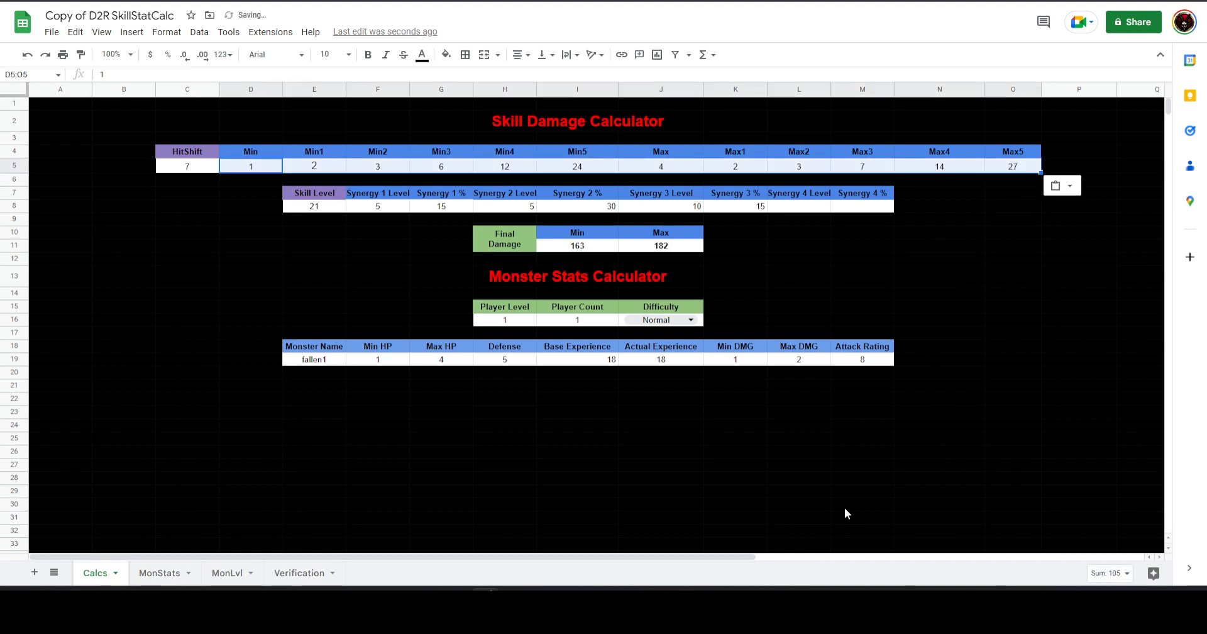
- Look up Fire Arrow's HitShift in skills.txt in AFJ Sheet and set the calculator's HitShift to 8 in Google Sheets
mouse_move(568, 608)
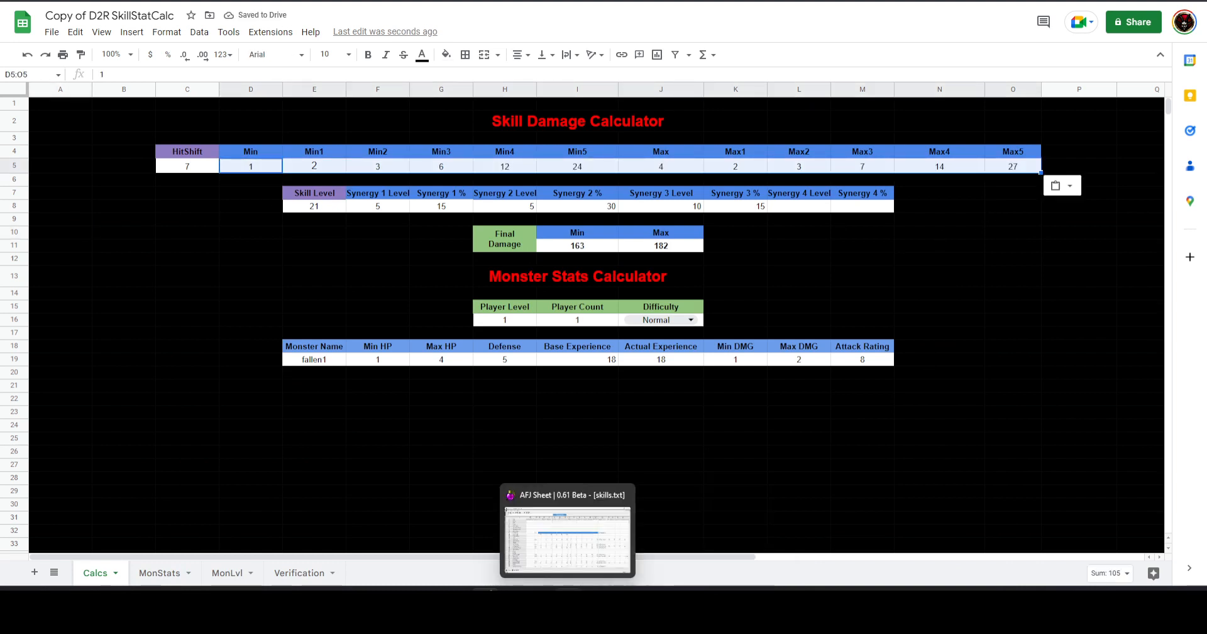
click(566, 540)
drag(985, 549, 916, 558)
click(707, 300)
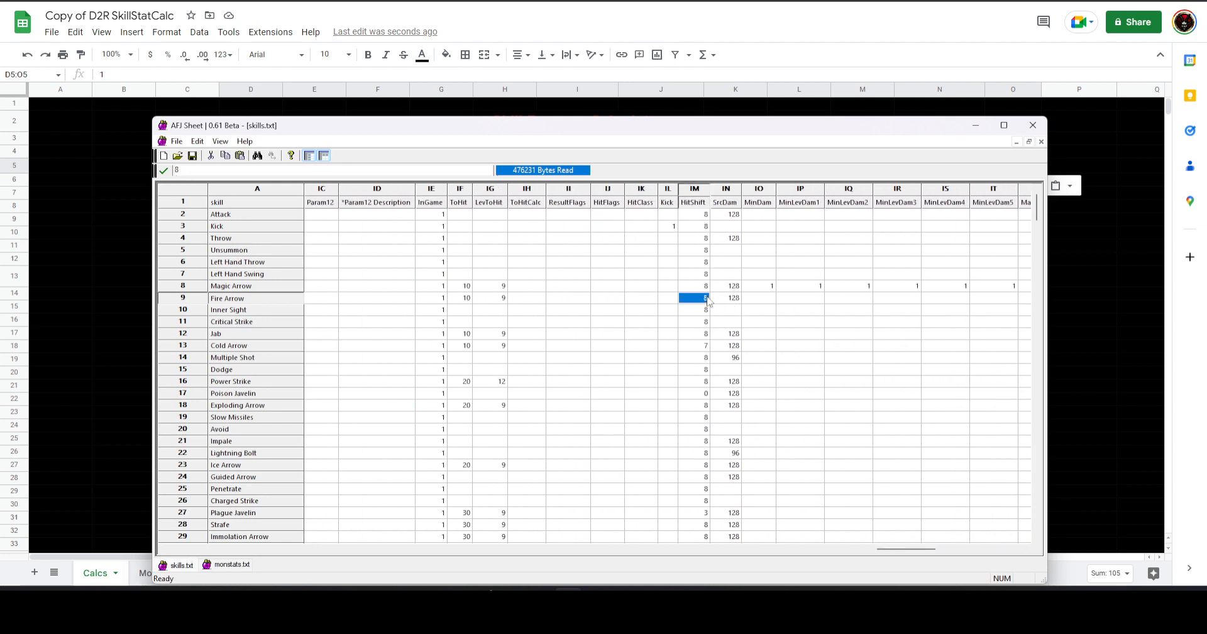
click(84, 299)
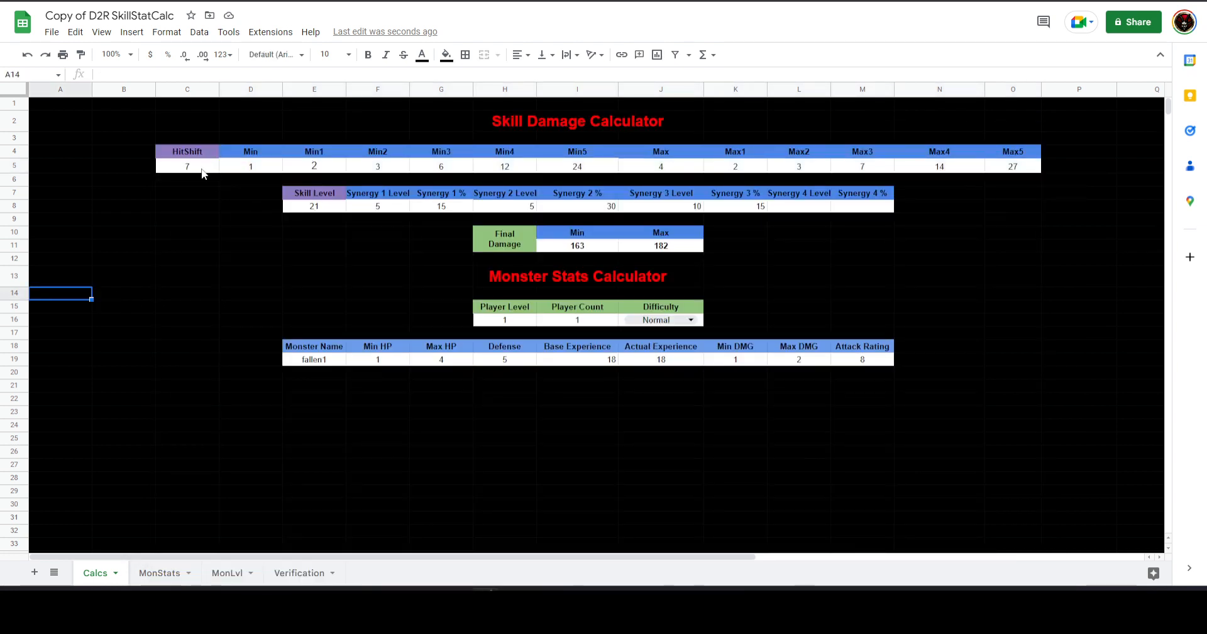
click(202, 168)
text(8)
click(334, 260)
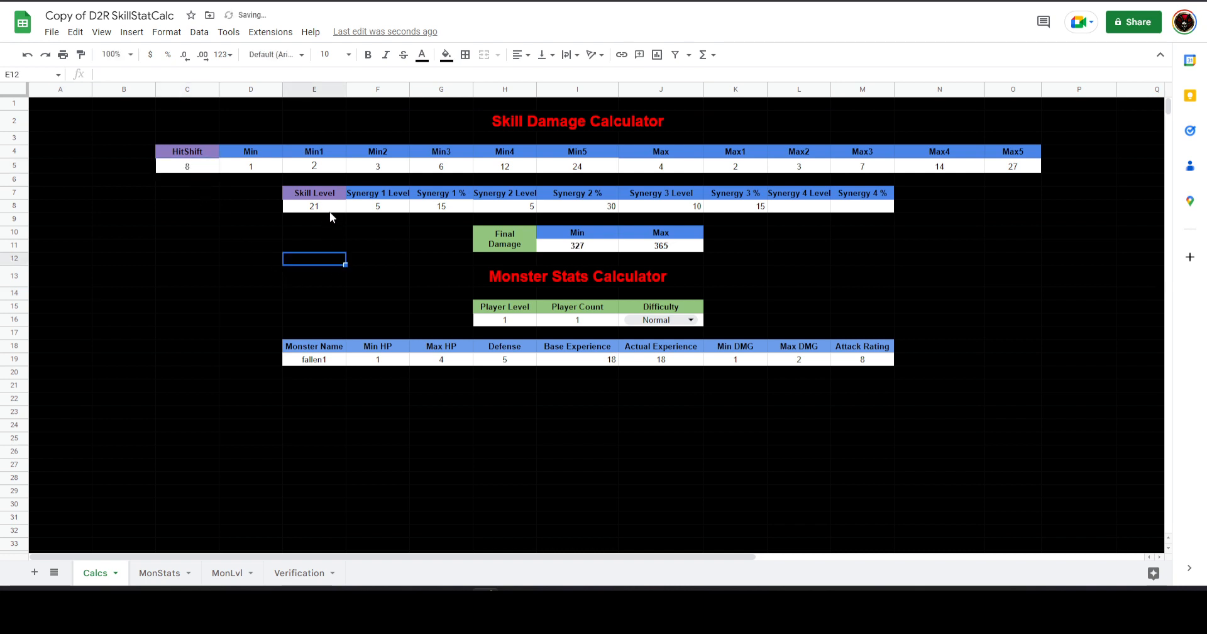
- Set the Skill Level in the Skill Damage Calculator to 10
click(329, 207)
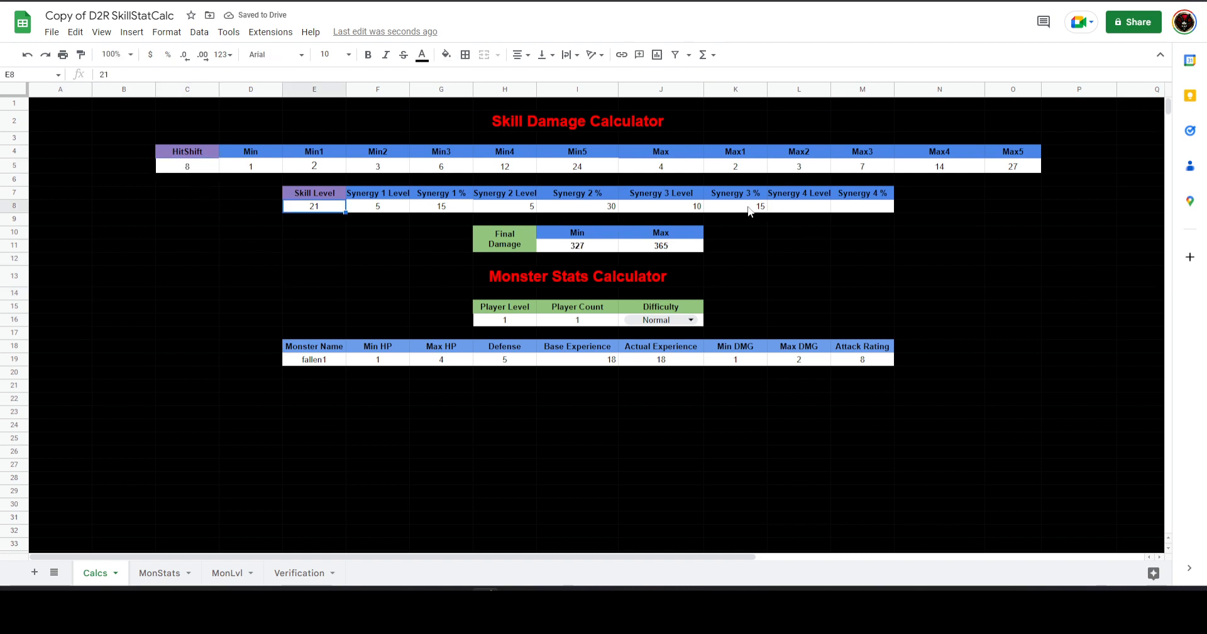
click(667, 209)
click(607, 209)
click(493, 207)
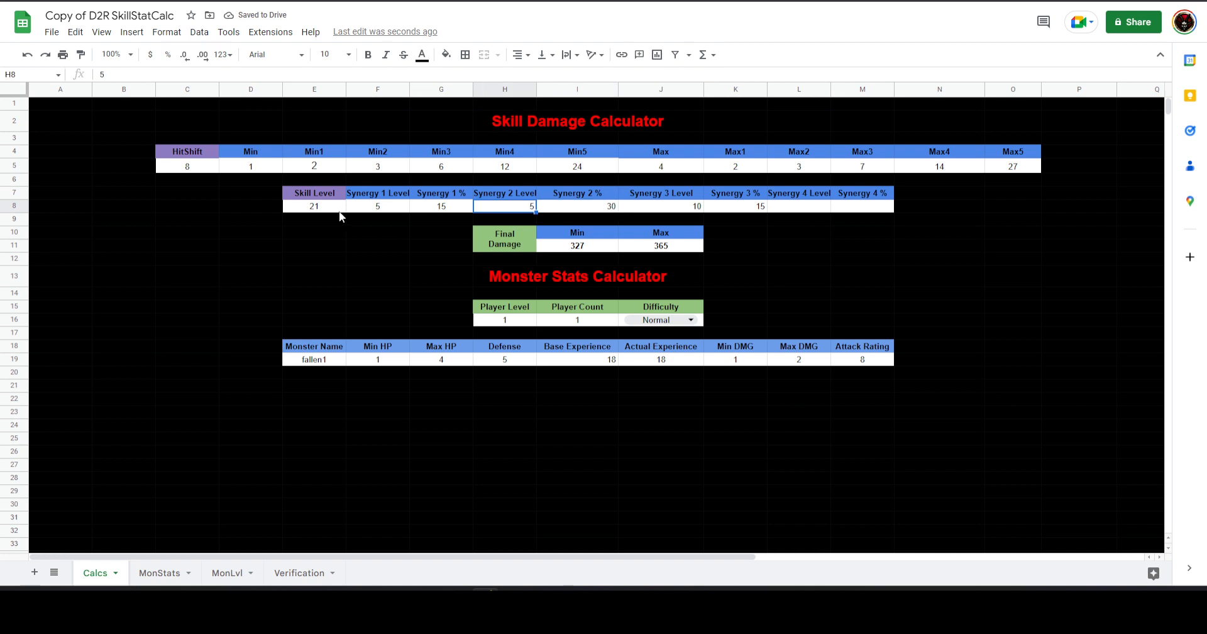
click(337, 209)
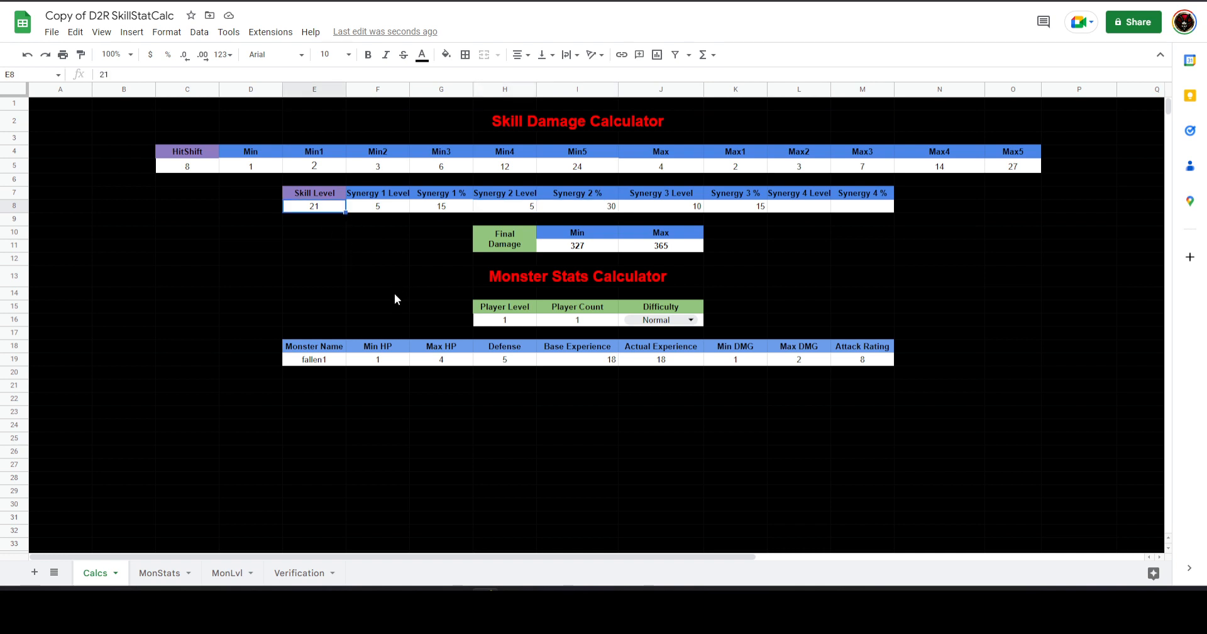
text(10)
click(381, 281)
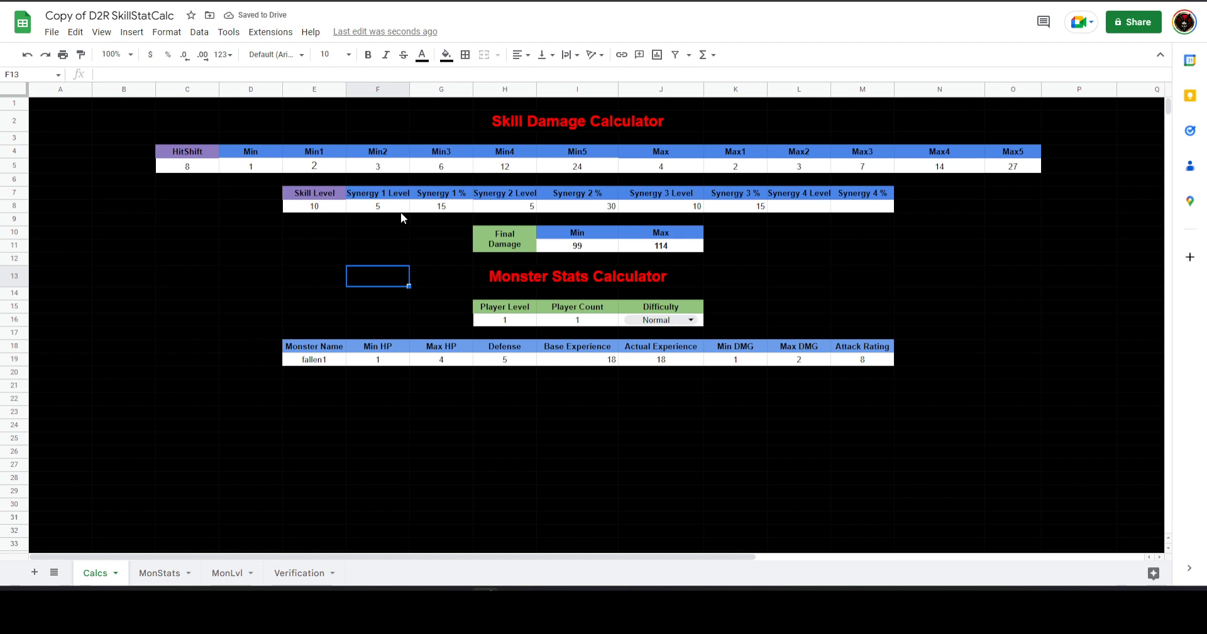
- Set Synergy 1 % to 12 in the Skill Damage Calculator and check the Final Damage cells
click(583, 248)
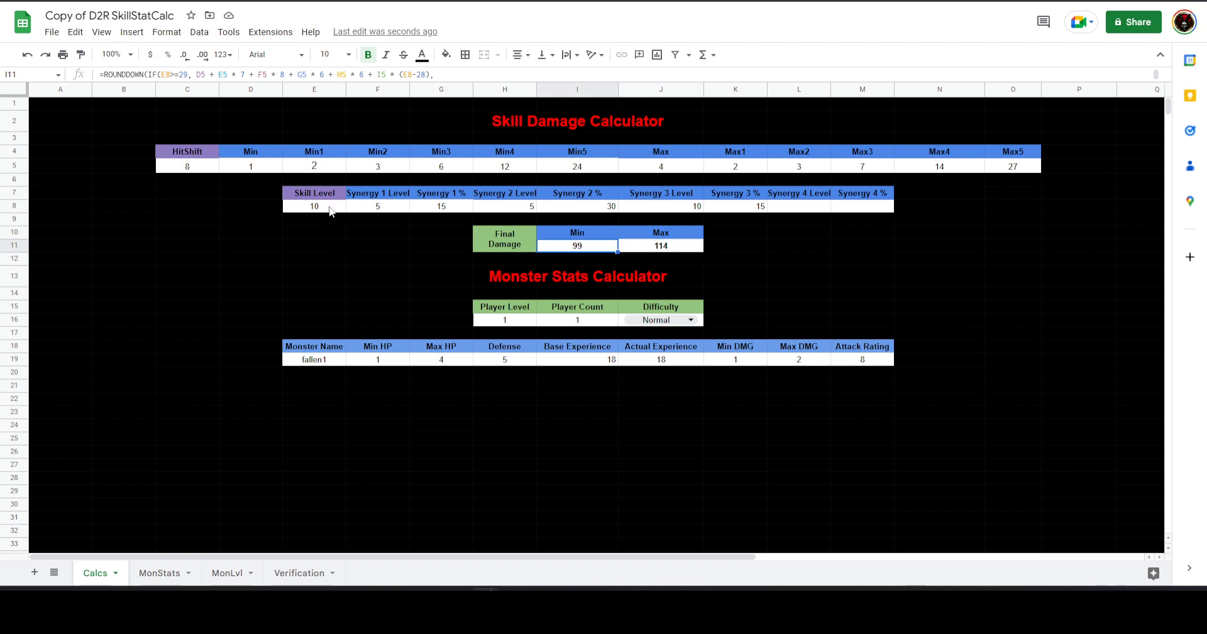
click(433, 211)
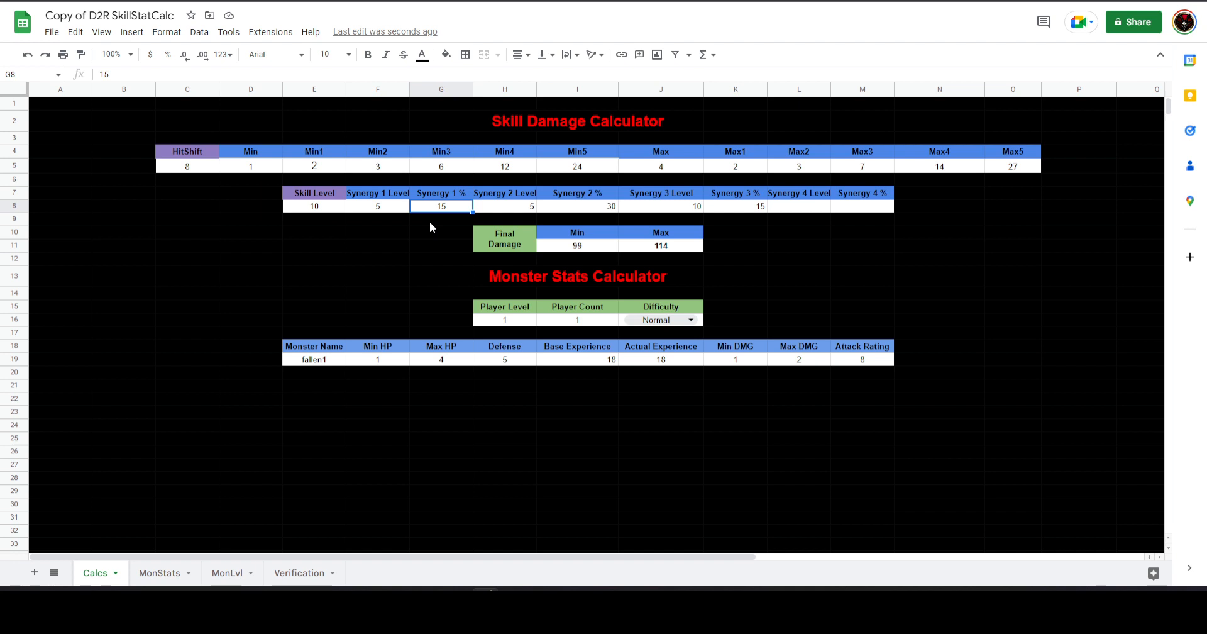
text(12)
click(395, 261)
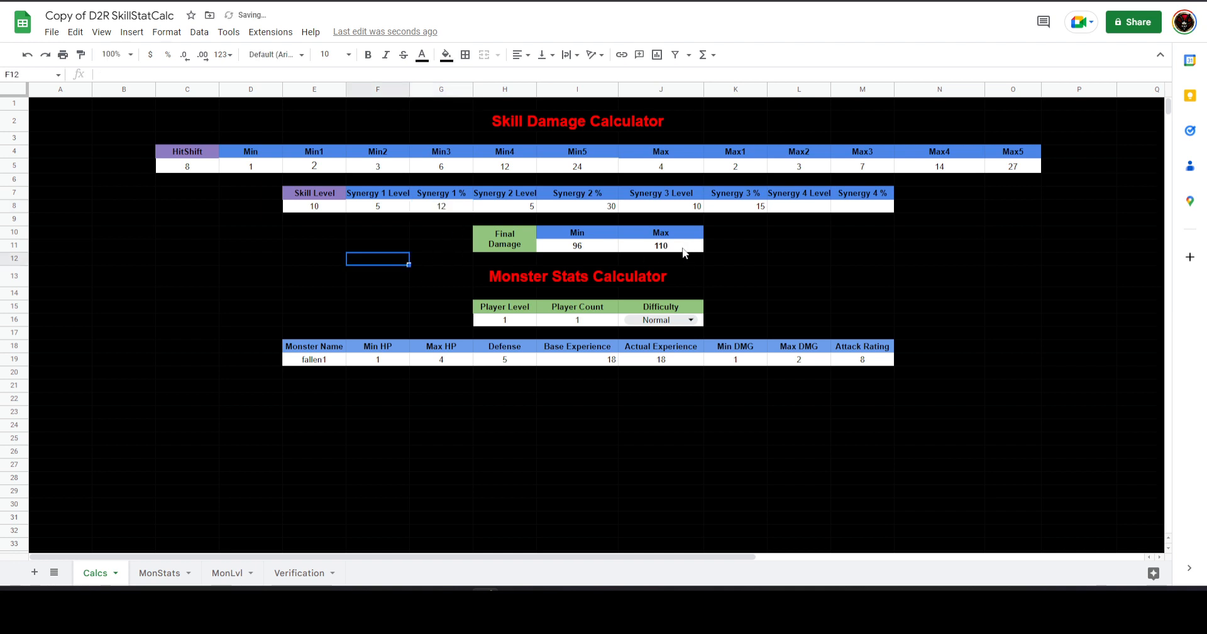
click(683, 249)
click(416, 277)
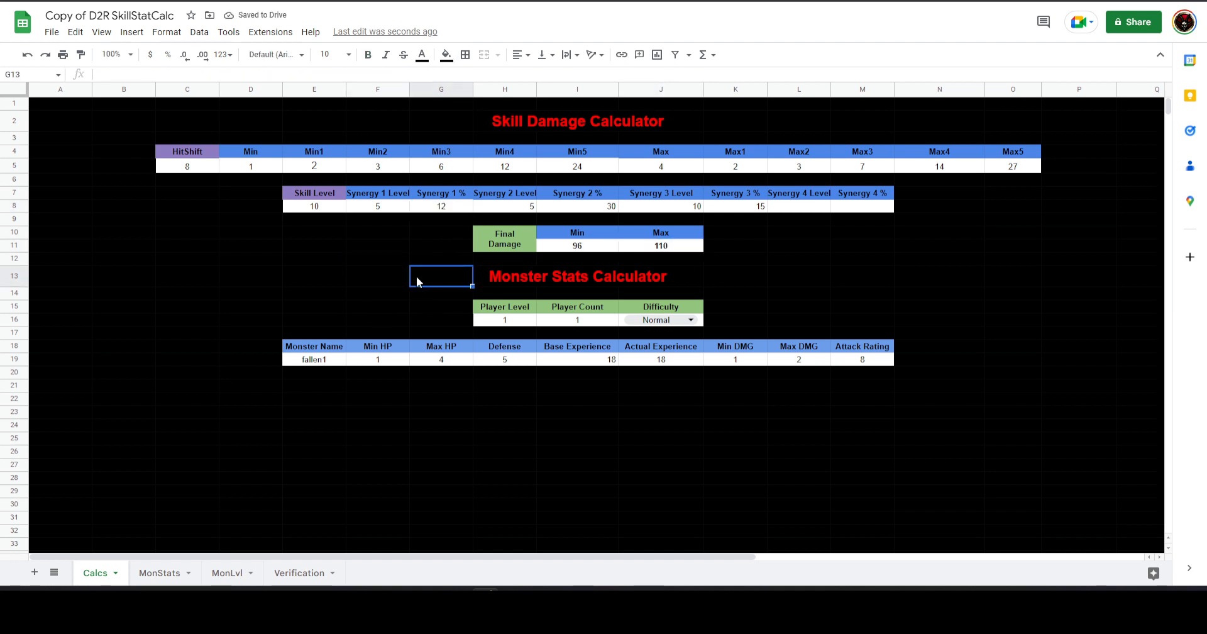
click(635, 282)
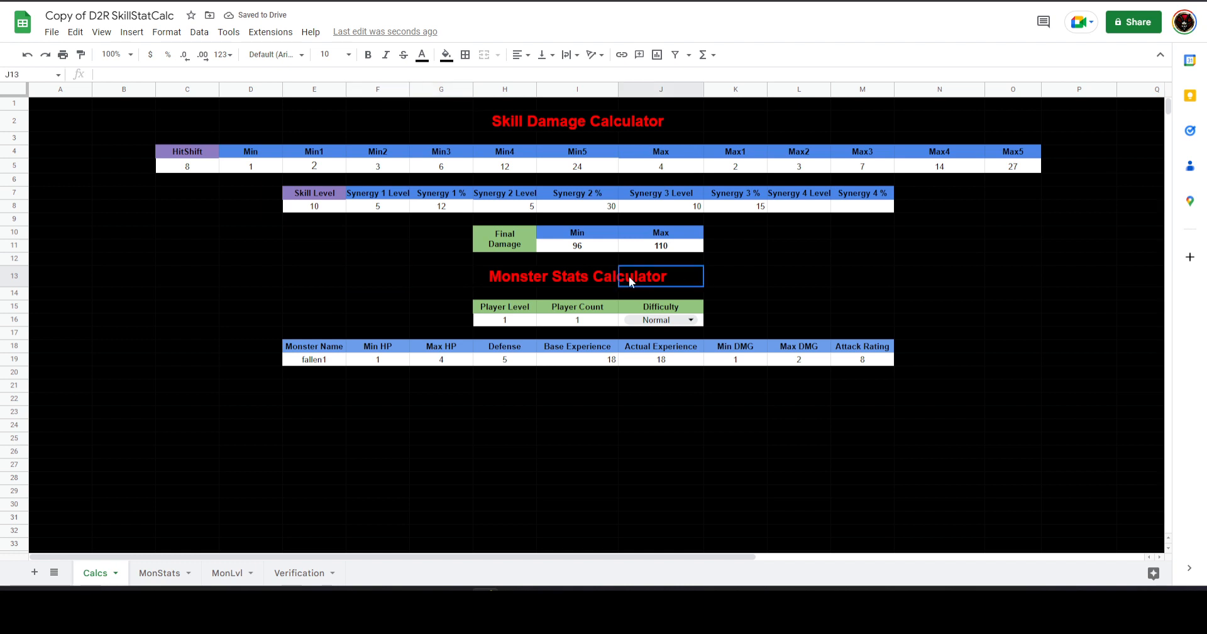
click(568, 280)
click(508, 277)
click(386, 278)
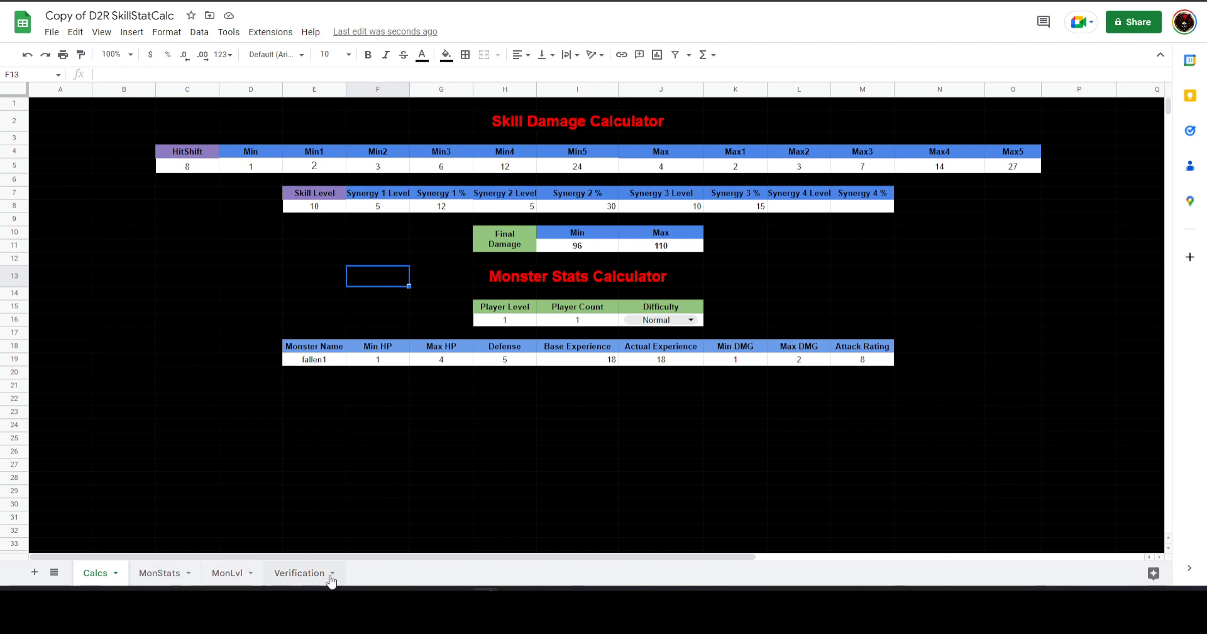
- Open the MonStats sheet and examine its column headings from Lvl through MaxD (H)
click(157, 576)
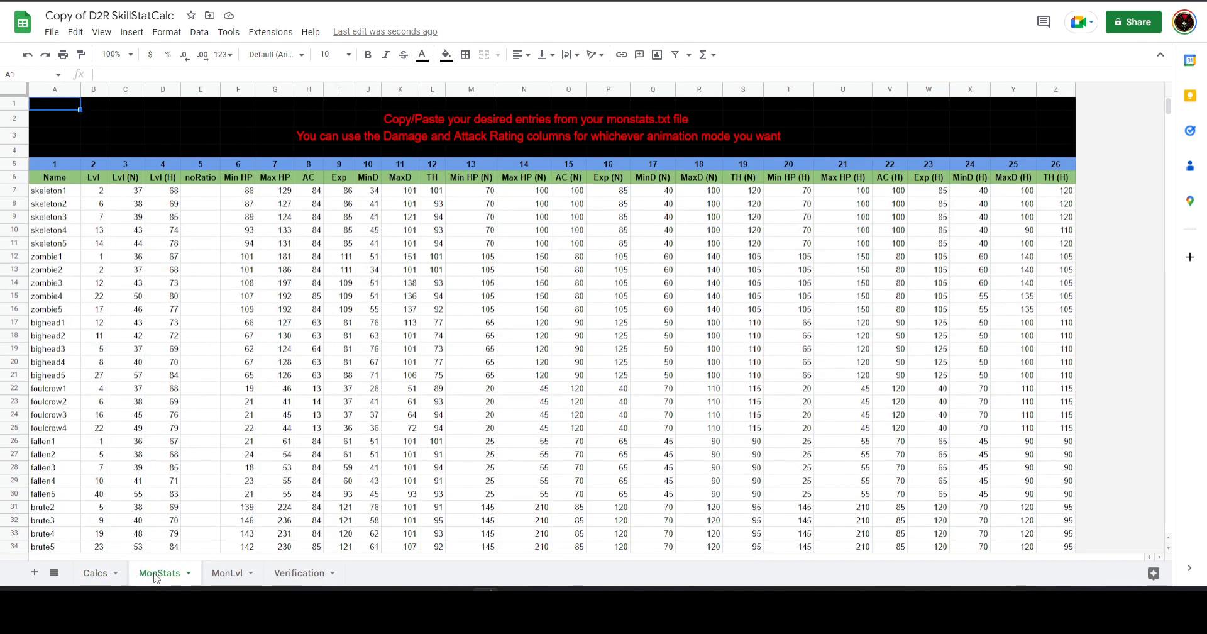
click(288, 339)
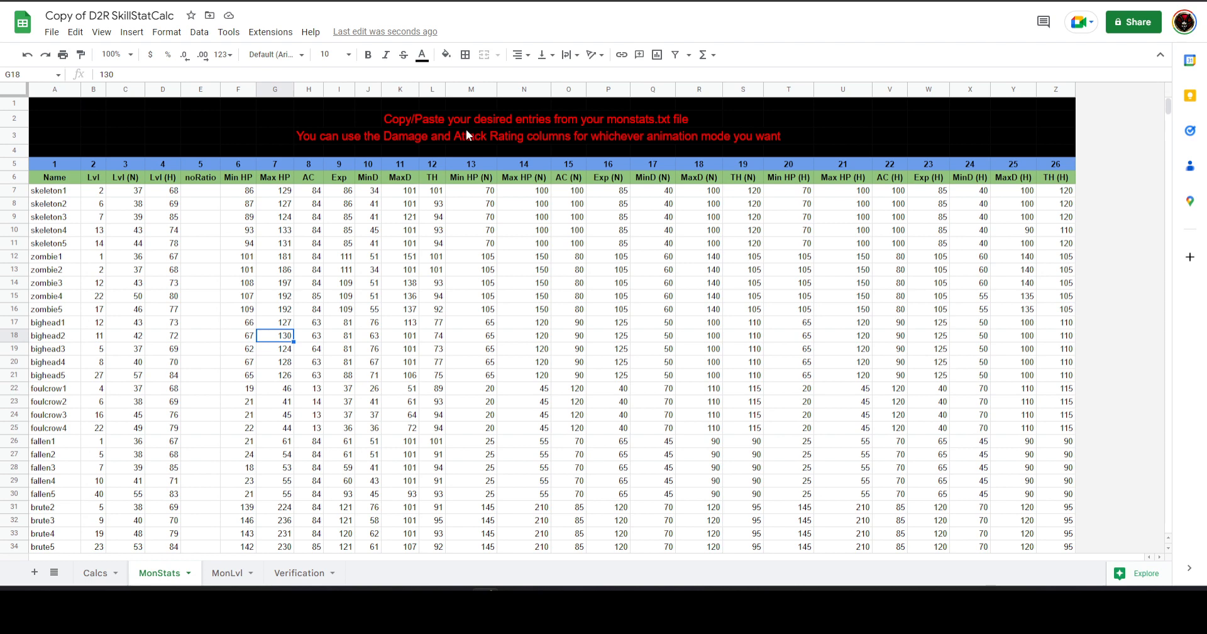
click(135, 217)
click(100, 178)
click(170, 175)
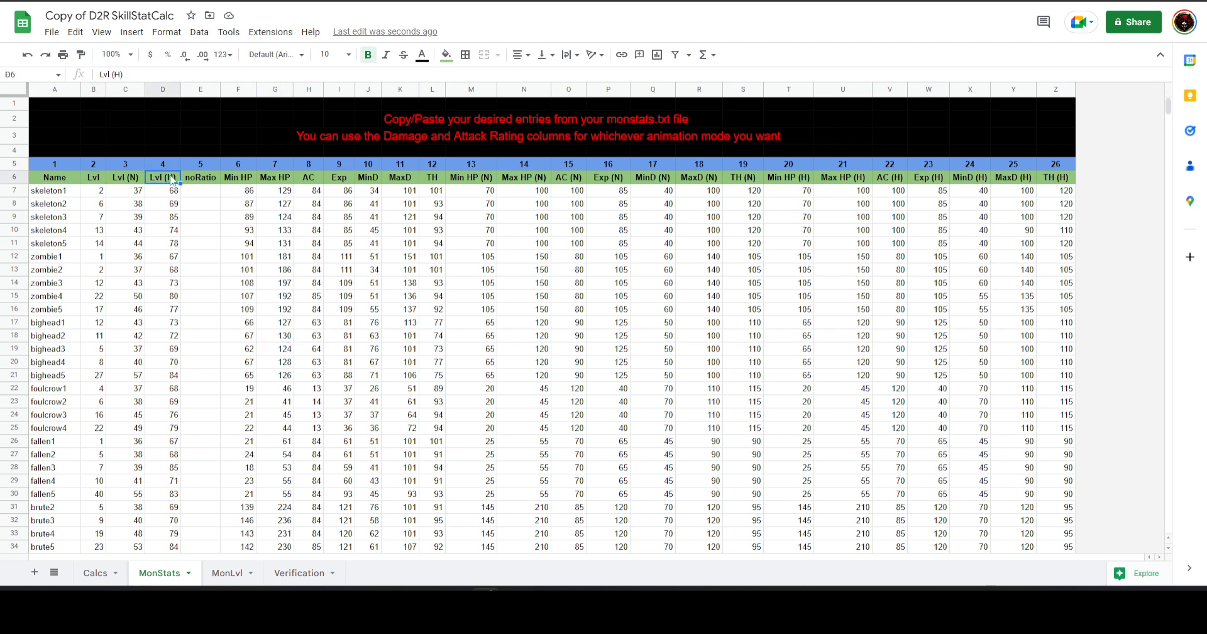
click(205, 175)
click(245, 178)
click(339, 179)
click(422, 180)
click(608, 178)
click(743, 178)
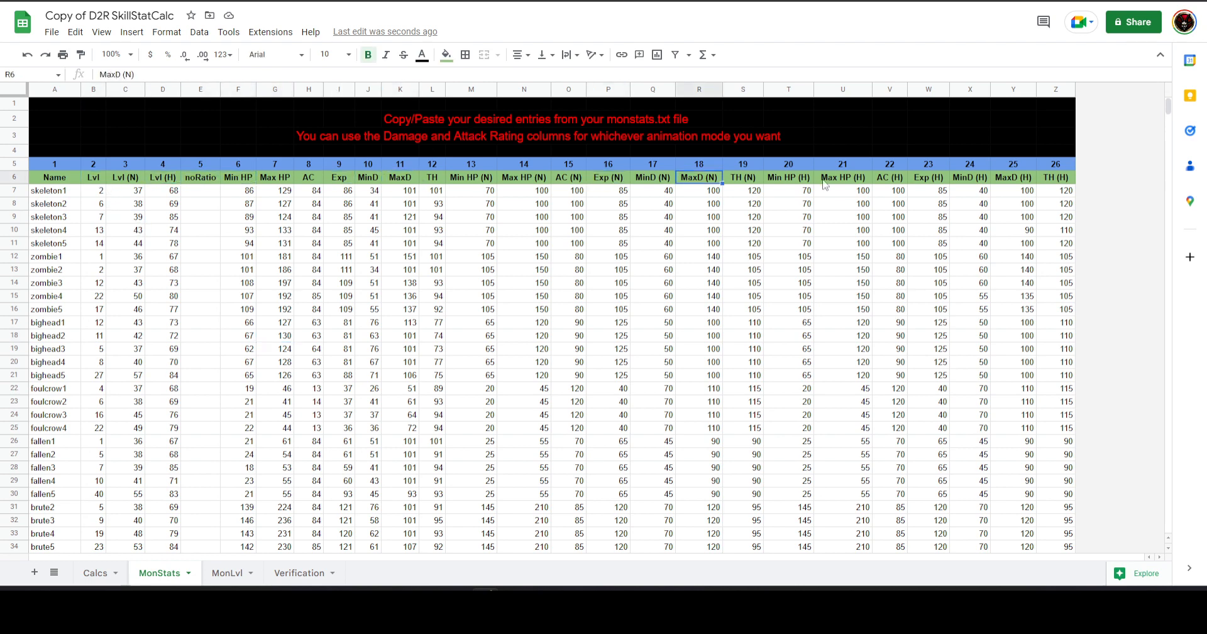
click(843, 178)
click(937, 181)
click(1015, 181)
- Copy the Id column entries below the header from monstats.txt in AFJ Sheet into the MonStats Name column starting at A7
mouse_move(589, 585)
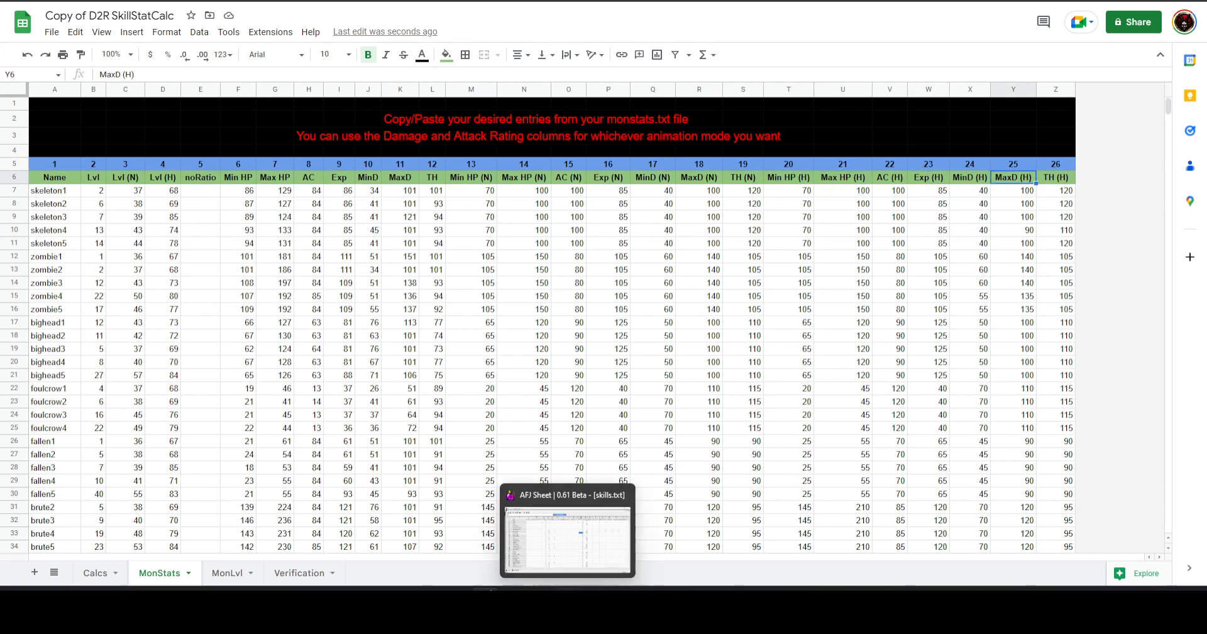
click(551, 539)
click(233, 565)
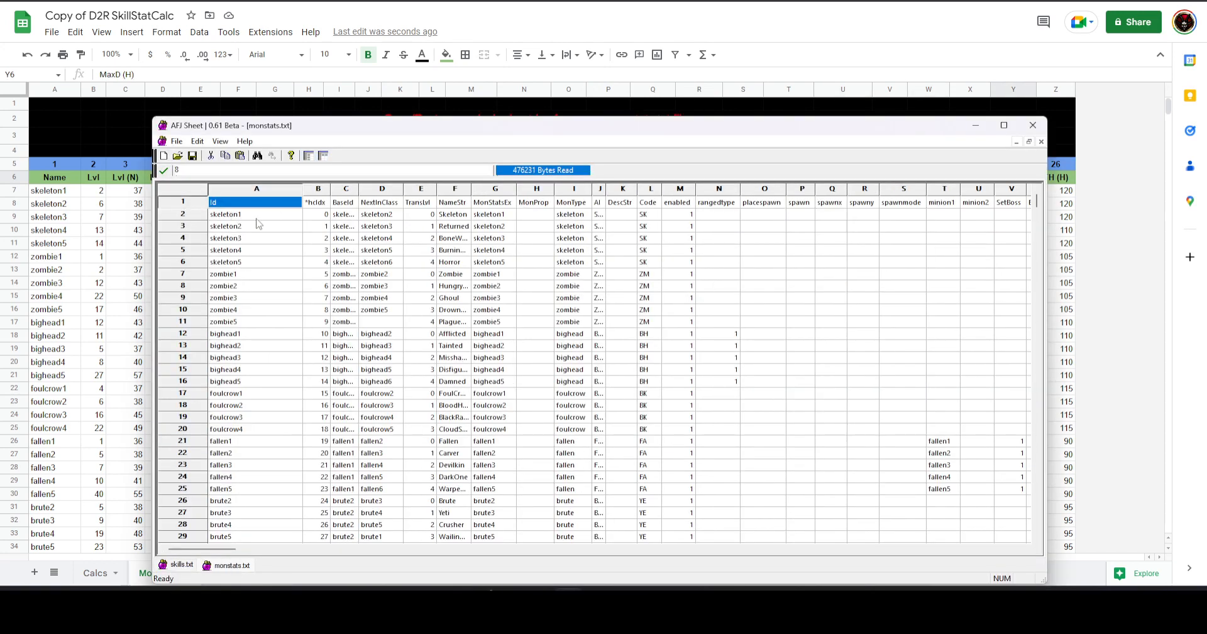
click(324, 155)
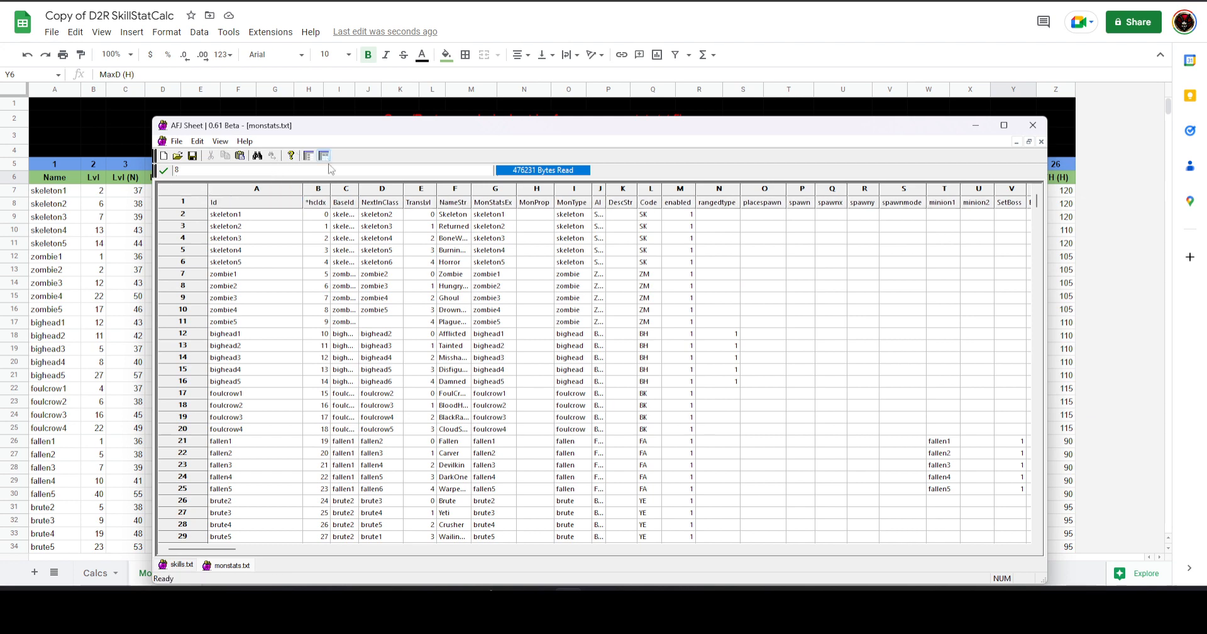
click(253, 206)
key(ctrl+c)
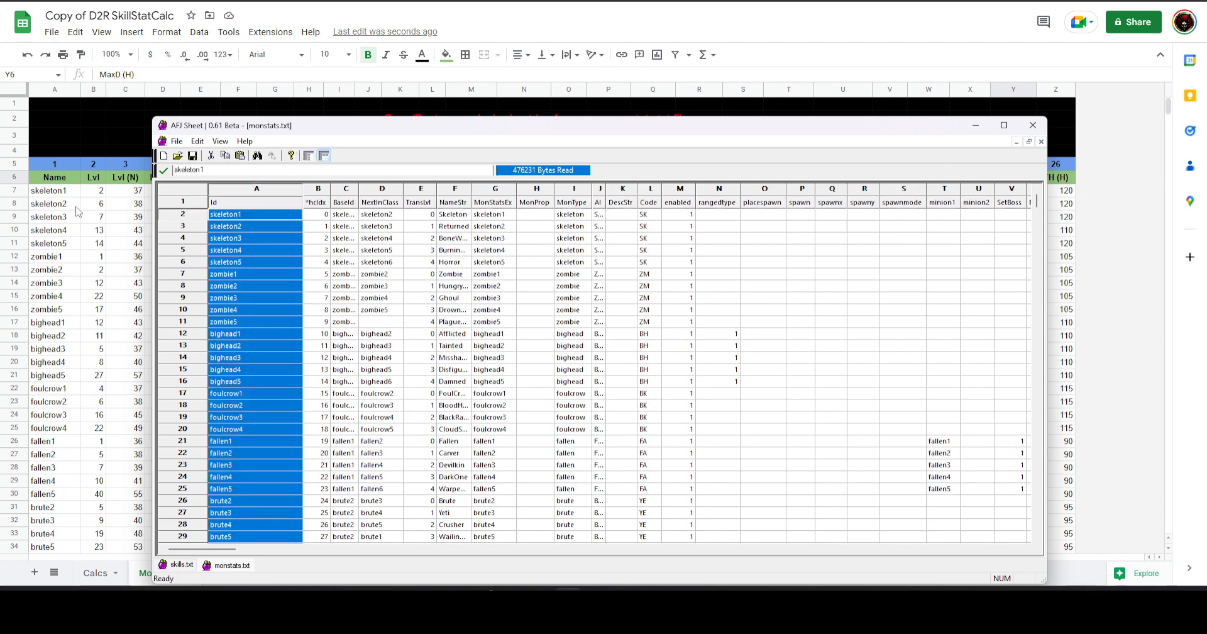
click(76, 190)
key(ctrl+v)
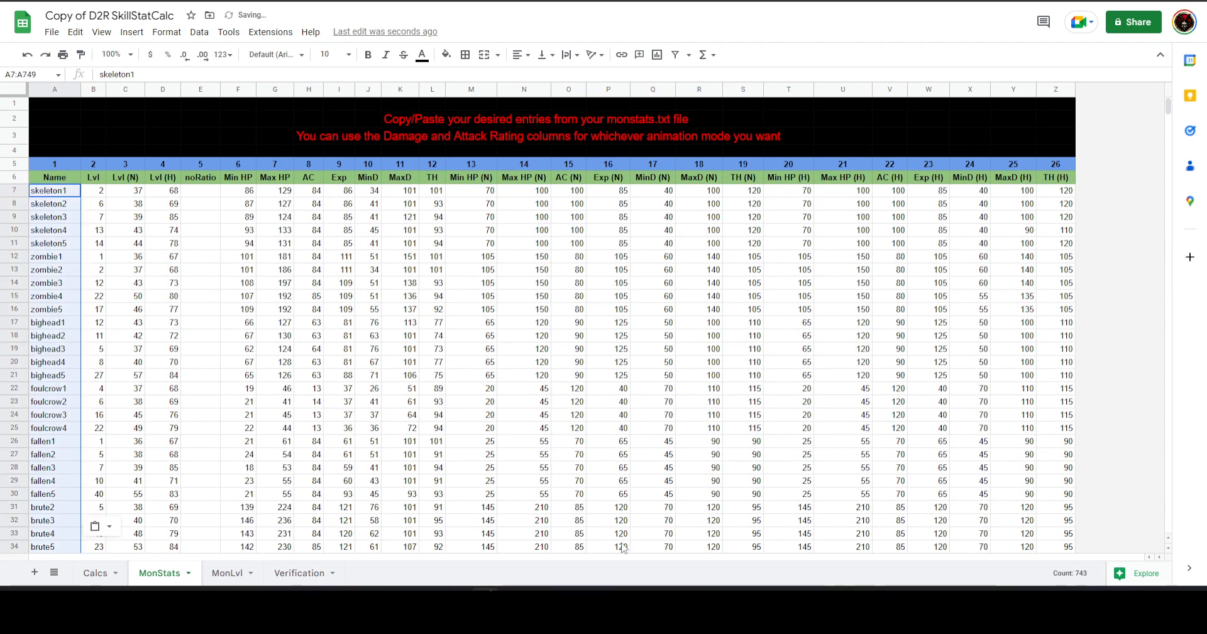
- Copy the Level, Level(N) and Level(H) columns from monstats.txt in AFJ Sheet into the MonStats sheet starting at B7
key(alt+Tab)
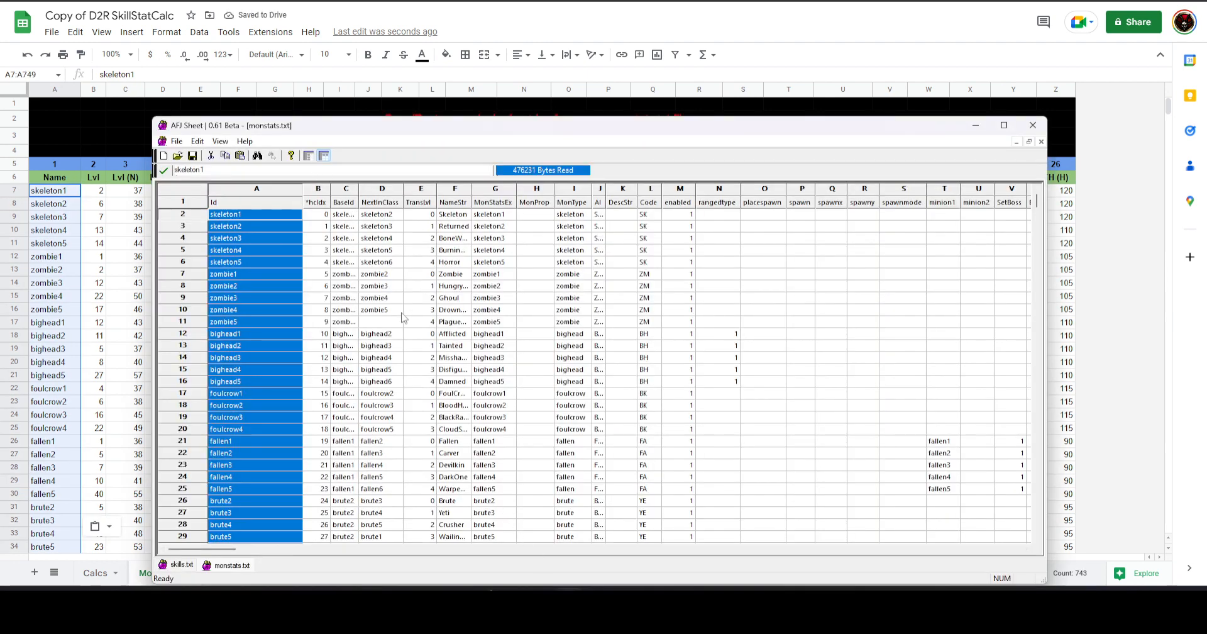
drag(229, 549, 296, 559)
click(559, 188)
shift+click(619, 189)
key(ctrl+c)
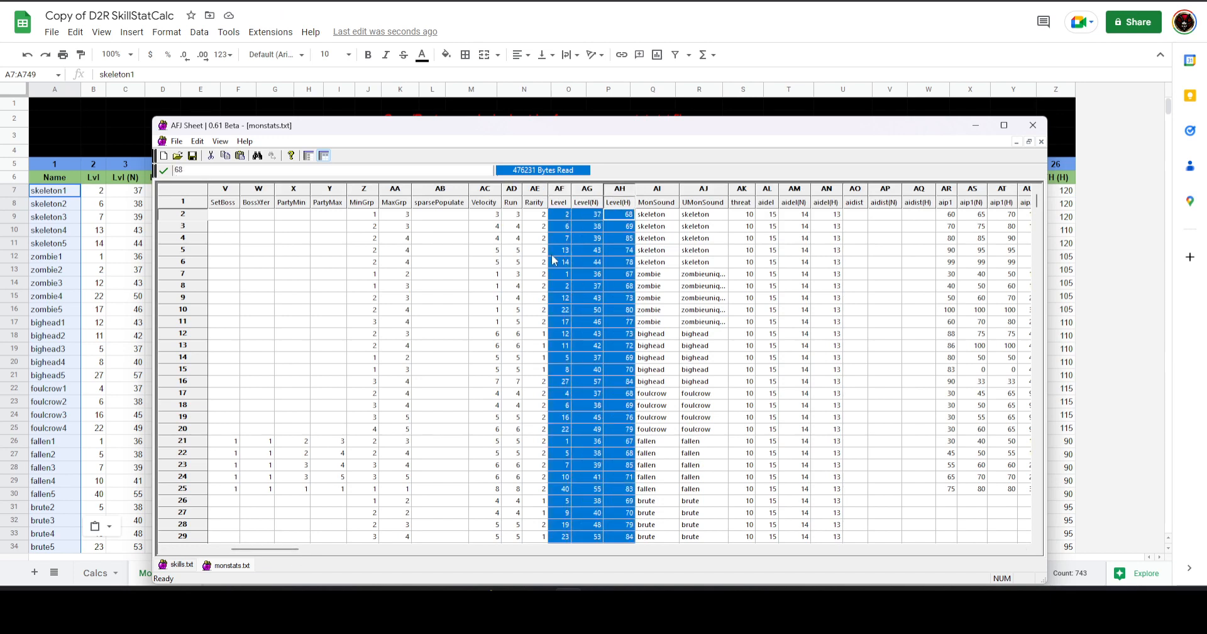
click(104, 143)
click(95, 191)
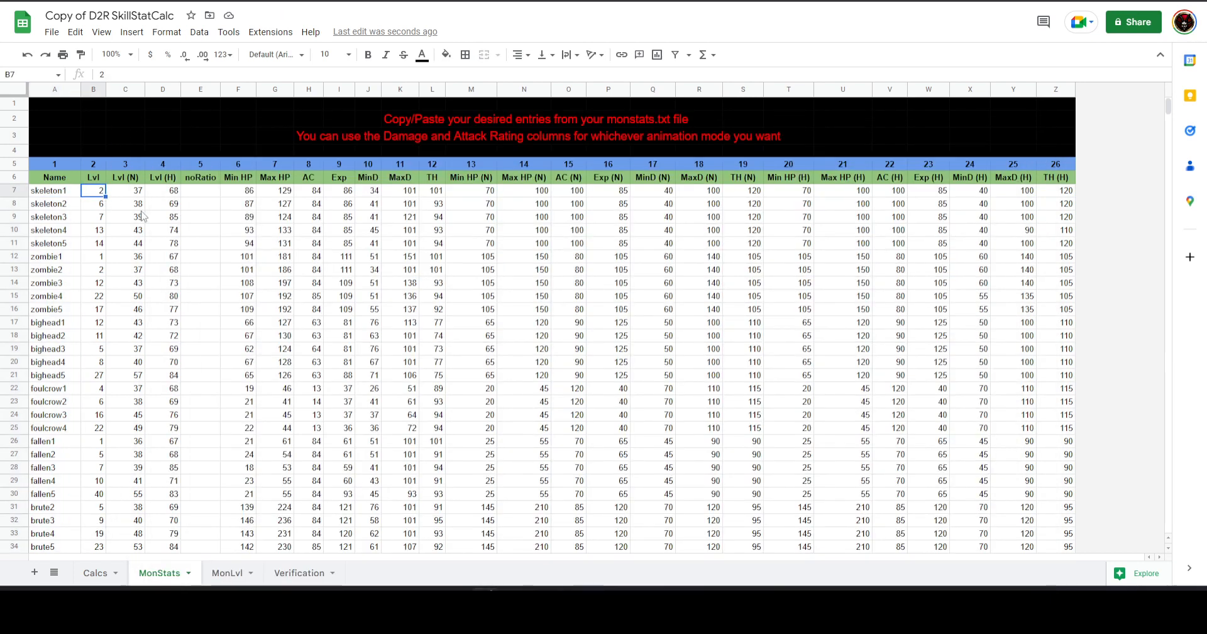
key(ctrl+v)
- Copy the noRatio column from monstats.txt in AFJ Sheet into the MonStats noRatio column starting at E7
mouse_move(565, 588)
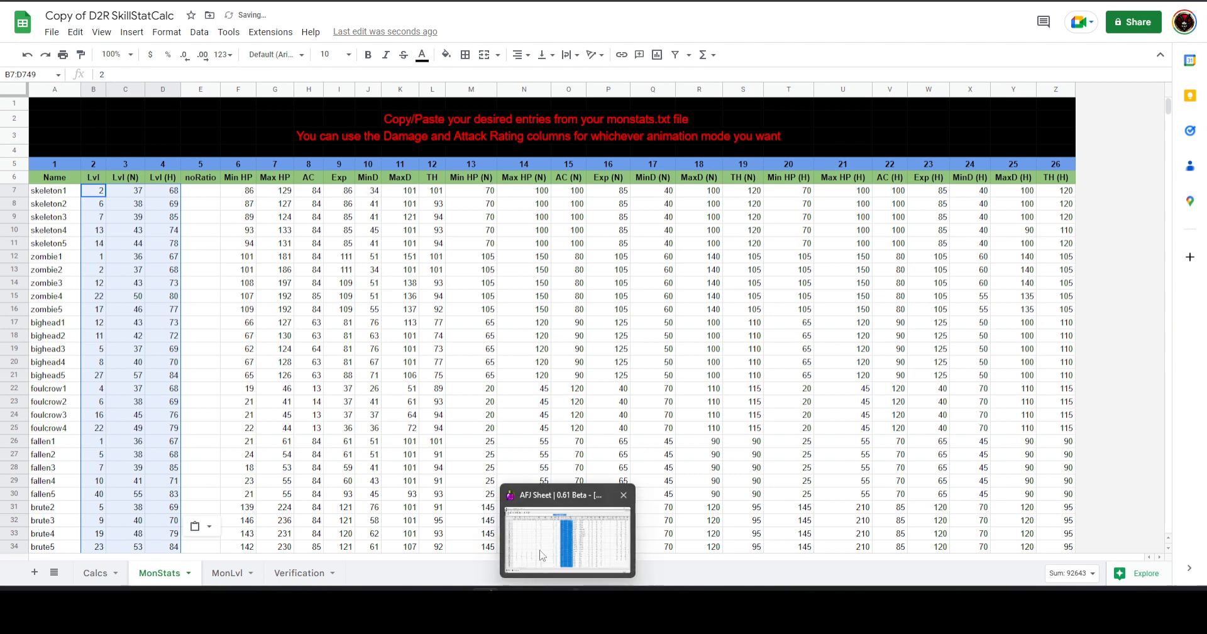
click(541, 546)
drag(277, 552, 636, 576)
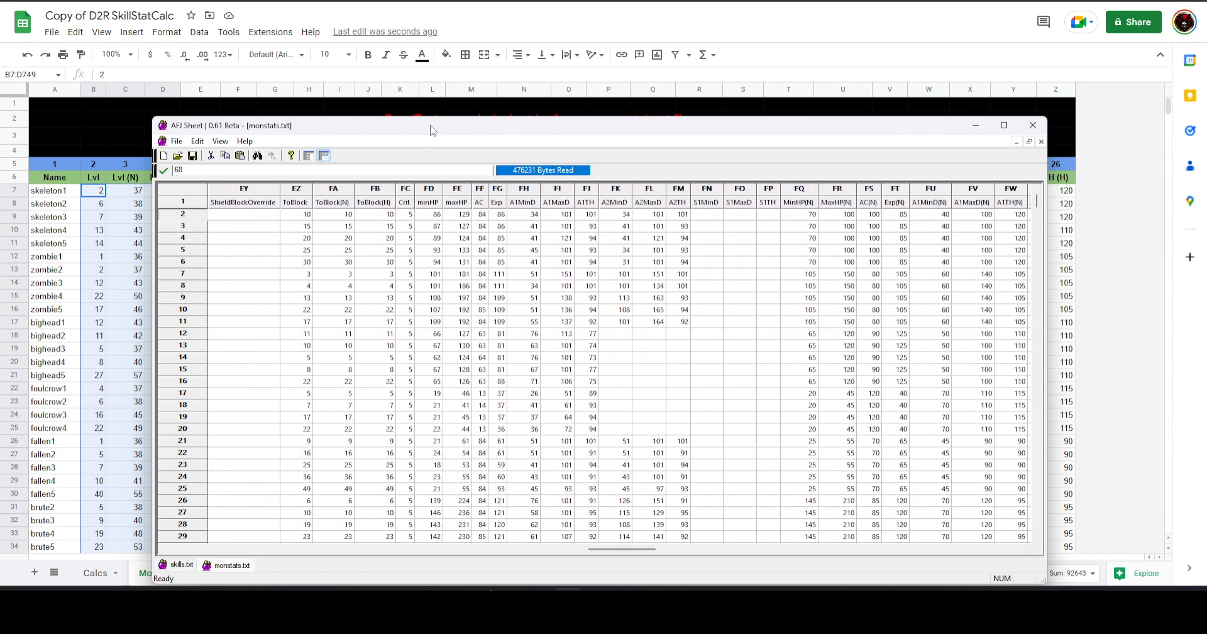
drag(433, 125, 725, 143)
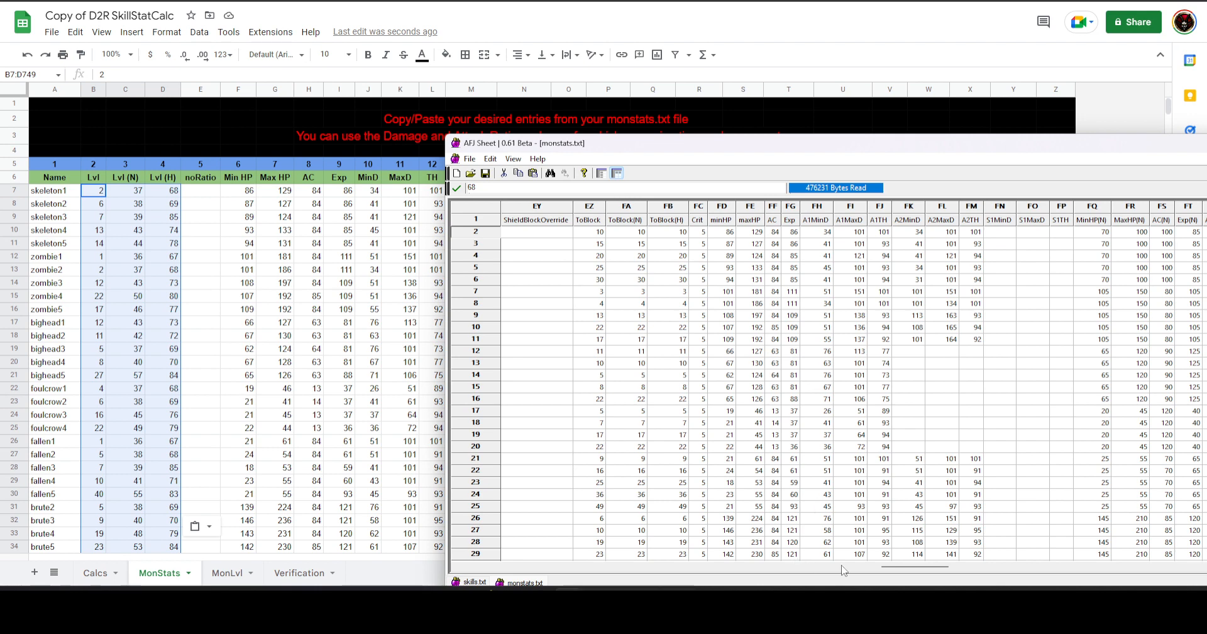
mouse_move(895, 568)
mouse_down()
mouse_move(665, 566)
mouse_move(882, 560)
mouse_up()
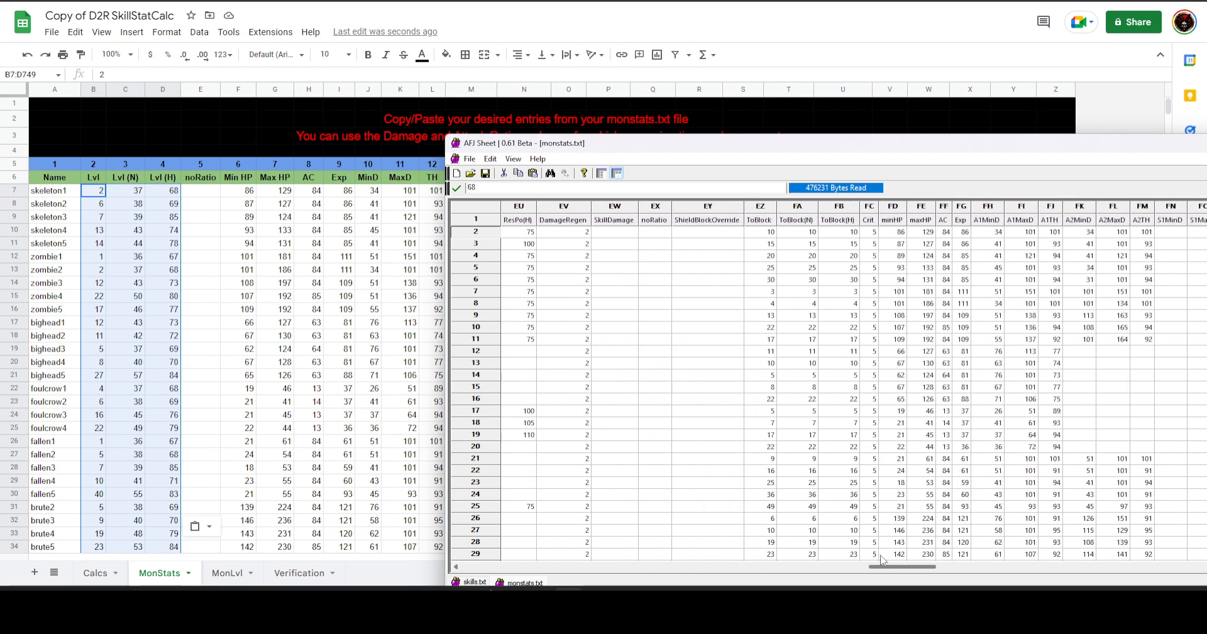
click(655, 208)
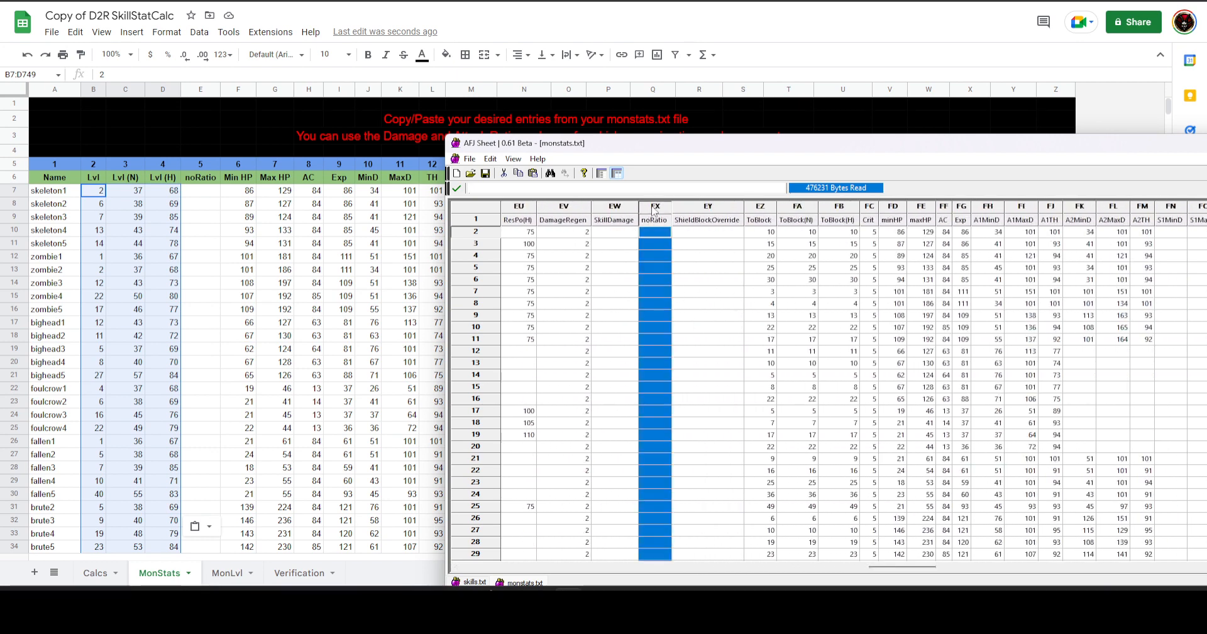
click(201, 190)
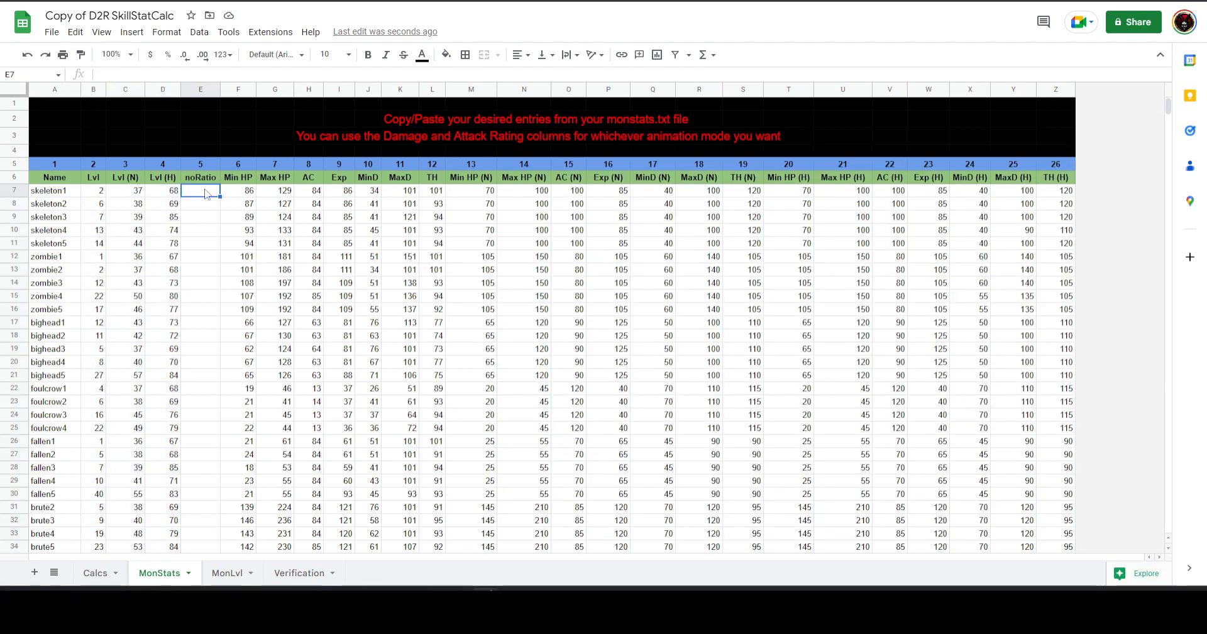
key(ctrl+v)
- Copy the minHP through A1TH columns from monstats.txt in AFJ Sheet into the MonStats sheet starting at F7
key(alt+Tab)
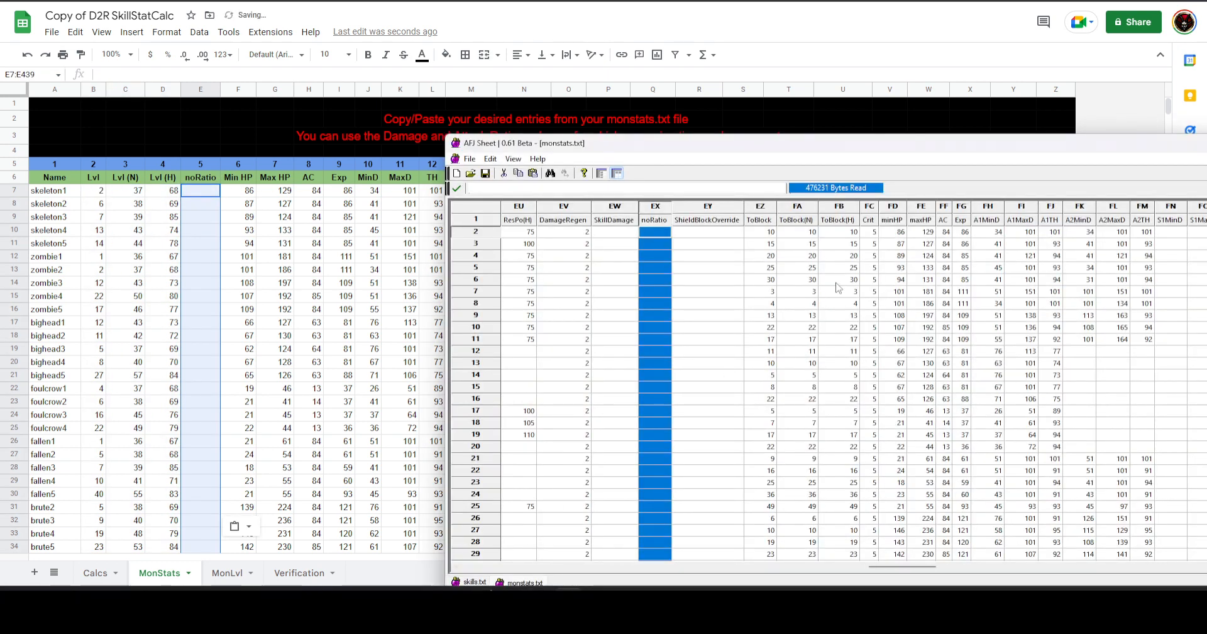
click(894, 207)
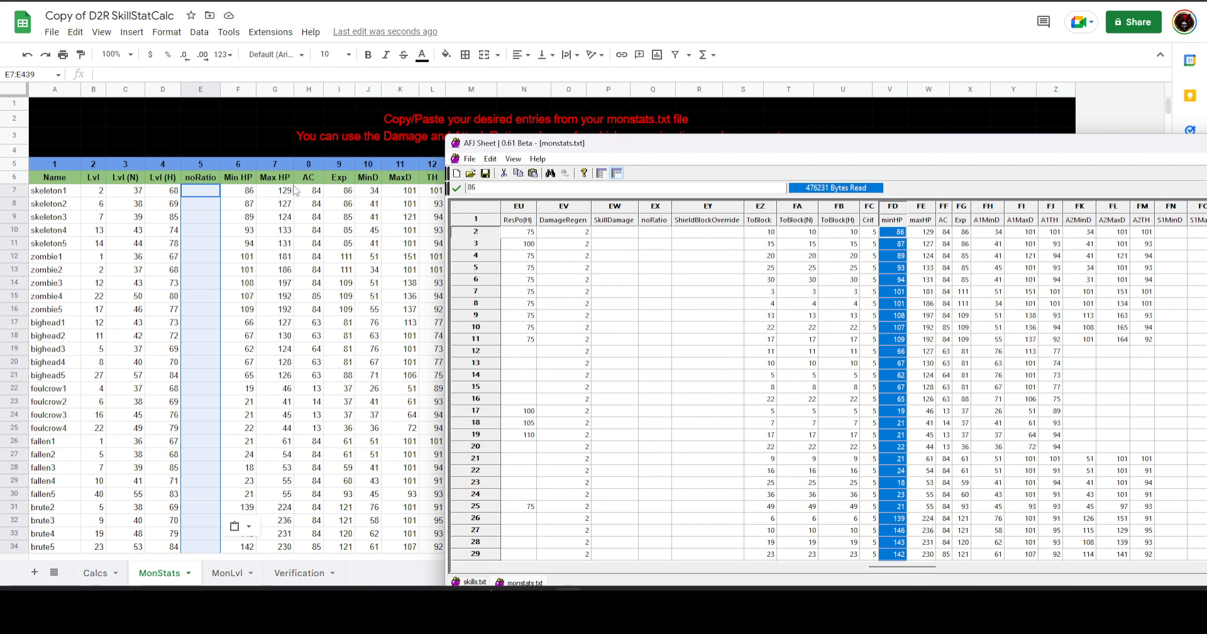
drag(503, 144, 552, 146)
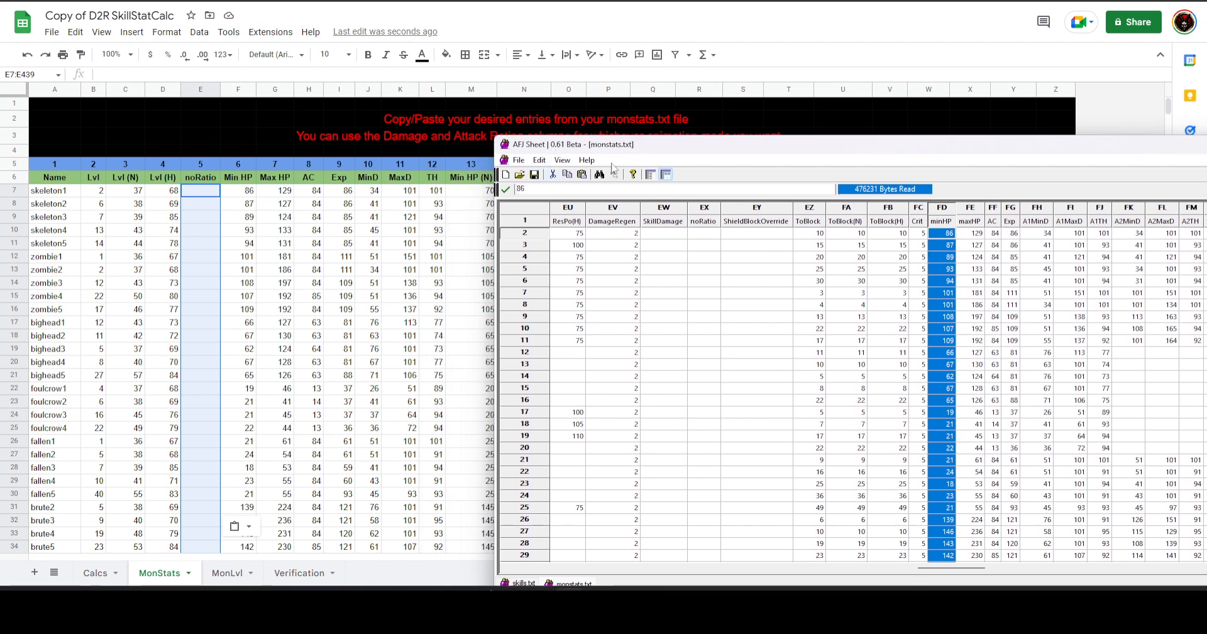
drag(667, 148, 525, 144)
drag(798, 566, 818, 571)
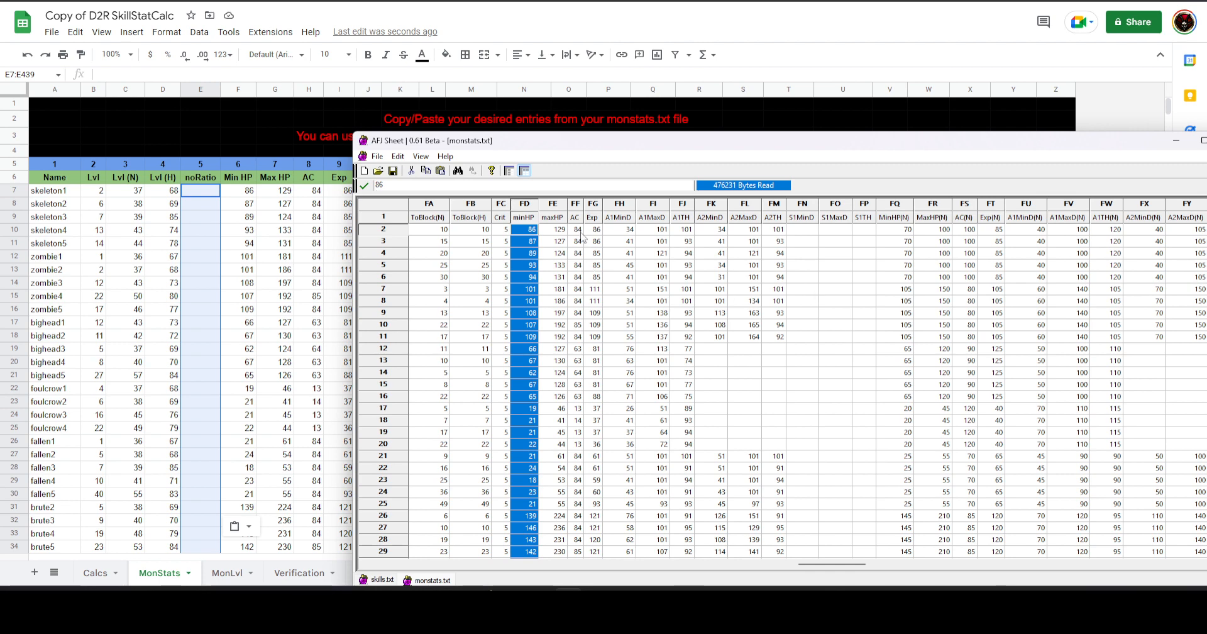
shift+click(683, 221)
key(ctrl+c)
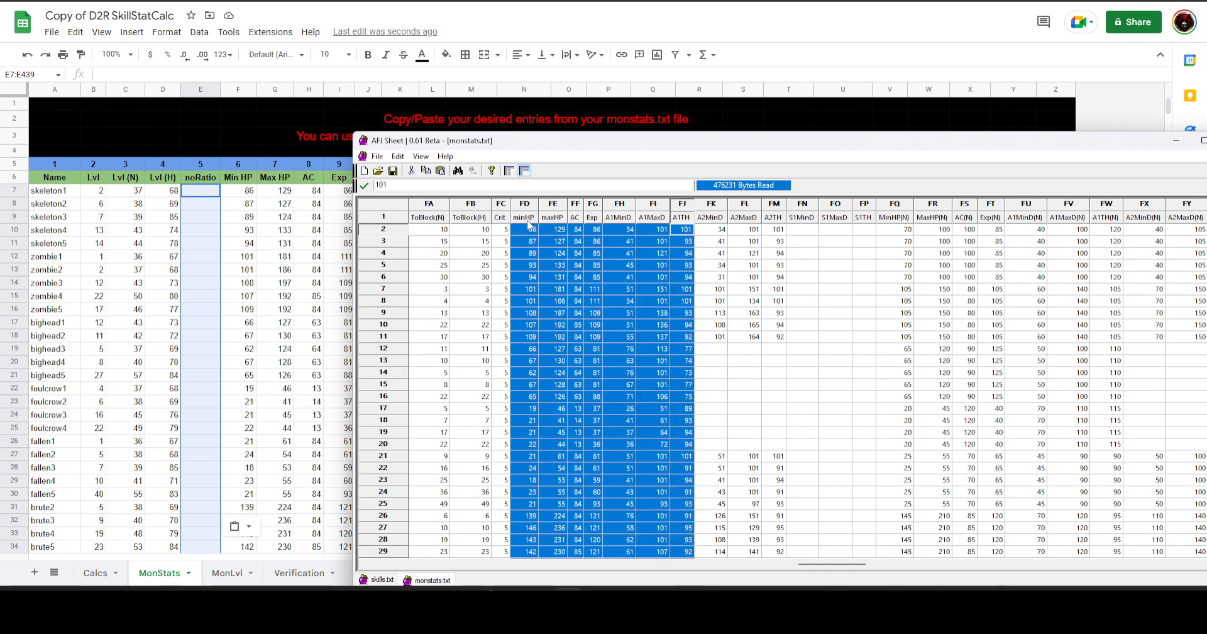
drag(472, 143, 580, 158)
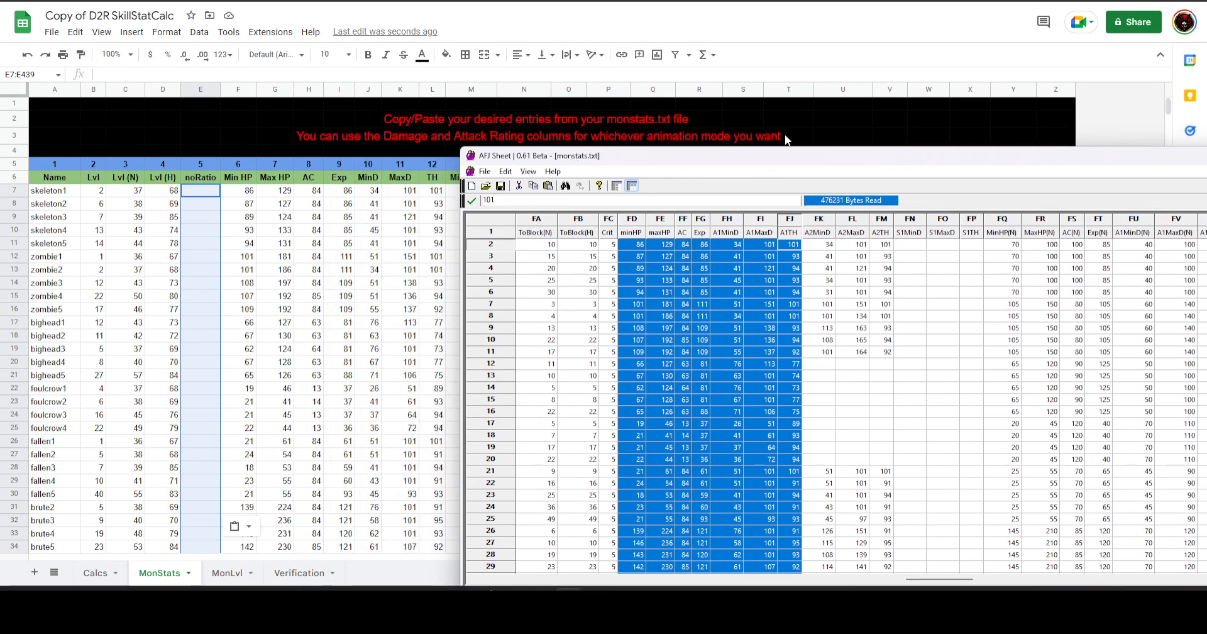
click(816, 20)
click(239, 191)
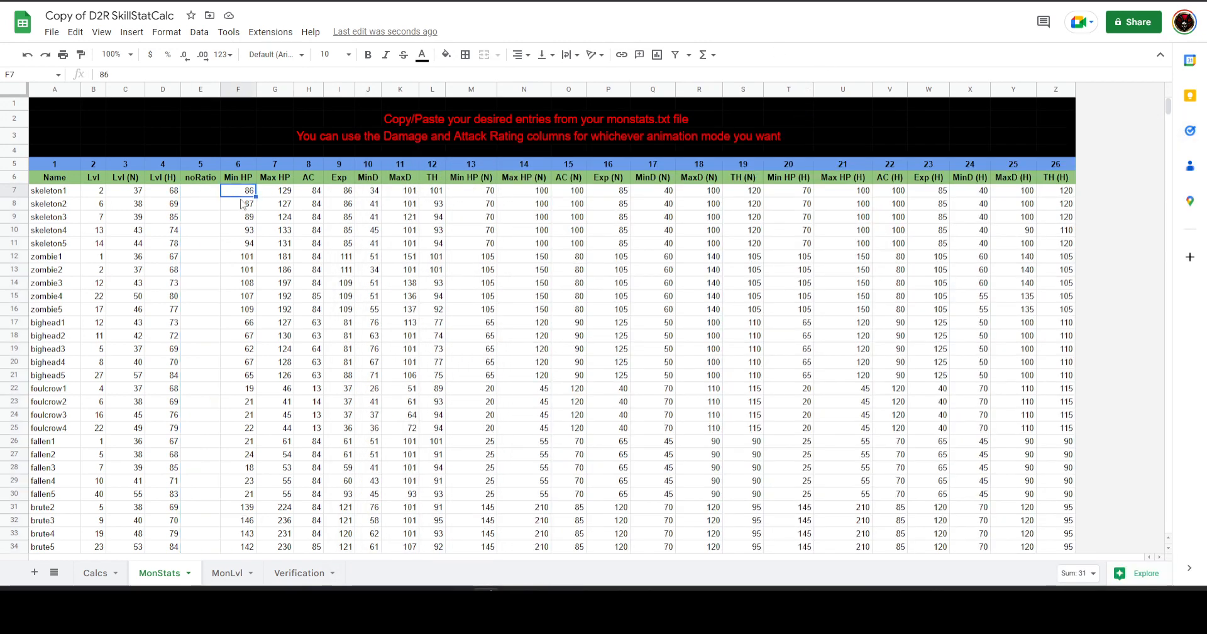
key(ctrl+v)
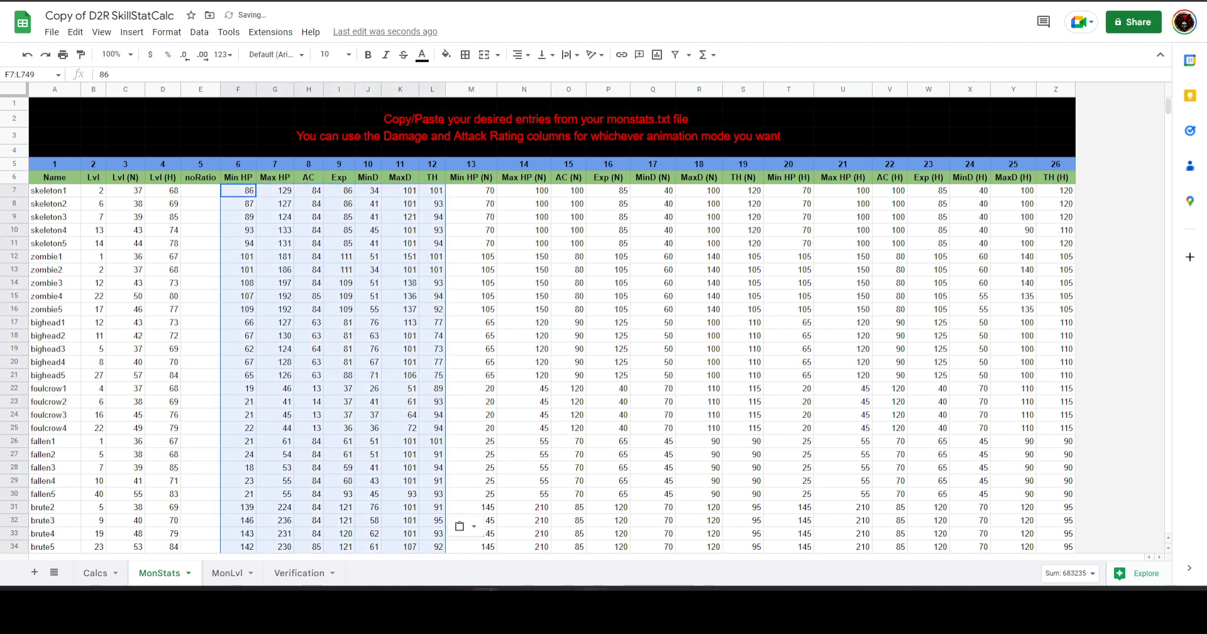
- Copy the MinHP(N) through A1TH(N) columns from monstats.txt in AFJ Sheet into the MonStats sheet starting at M7
mouse_move(566, 585)
click(557, 538)
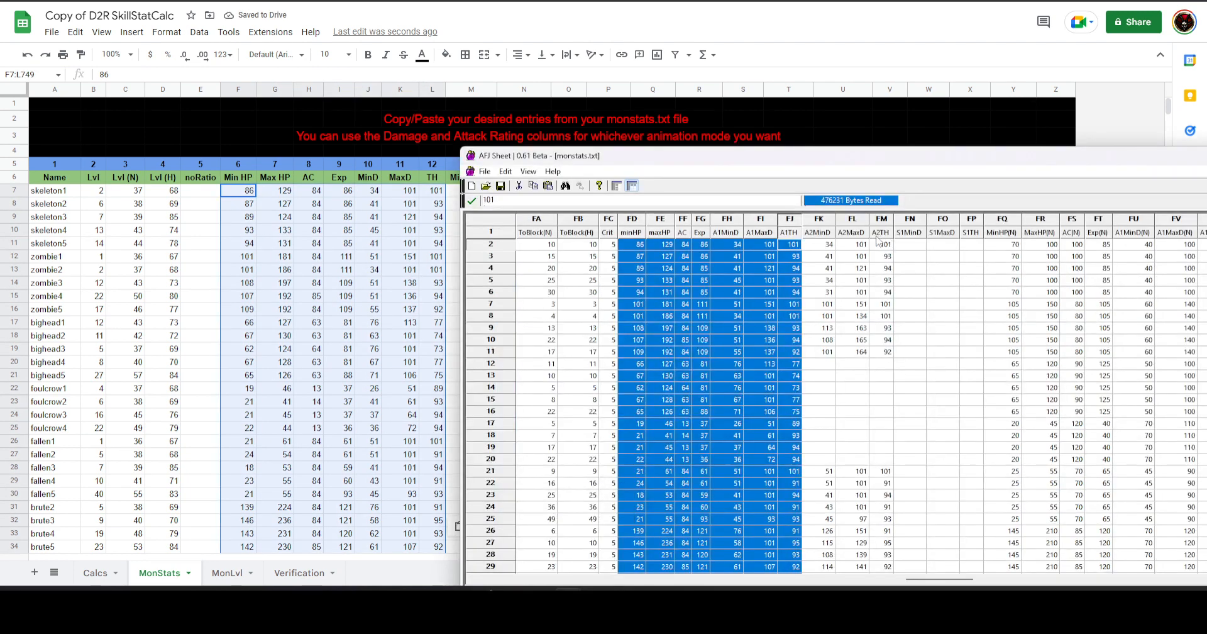
drag(1000, 160, 844, 151)
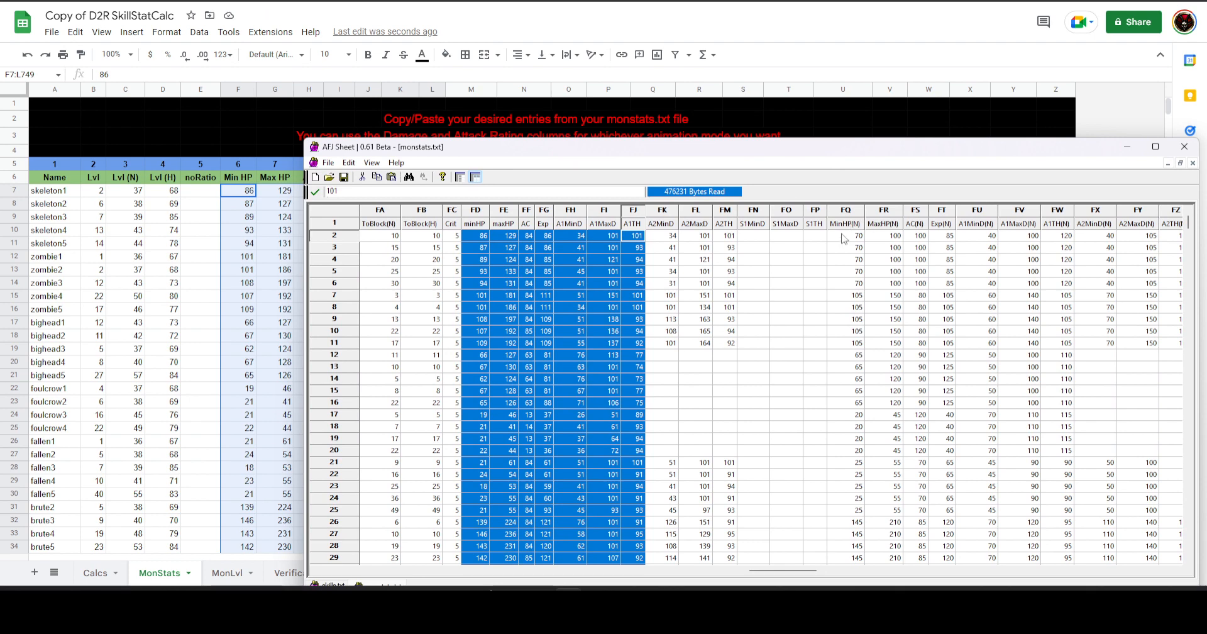
click(847, 211)
shift+click(1053, 226)
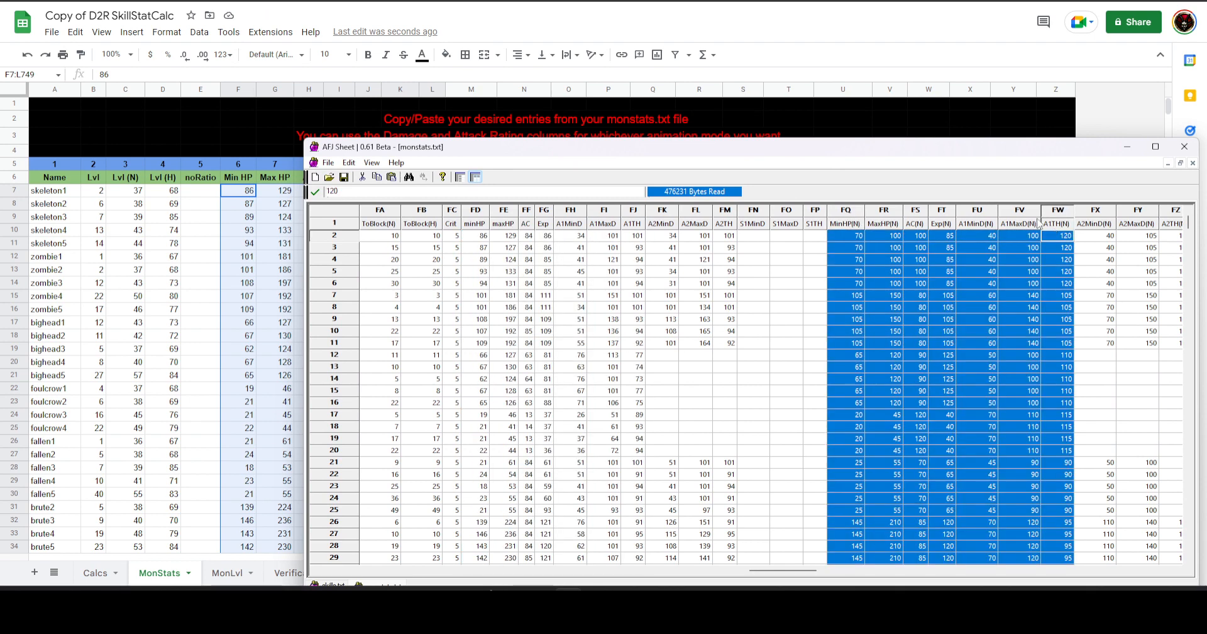
click(862, 26)
click(484, 192)
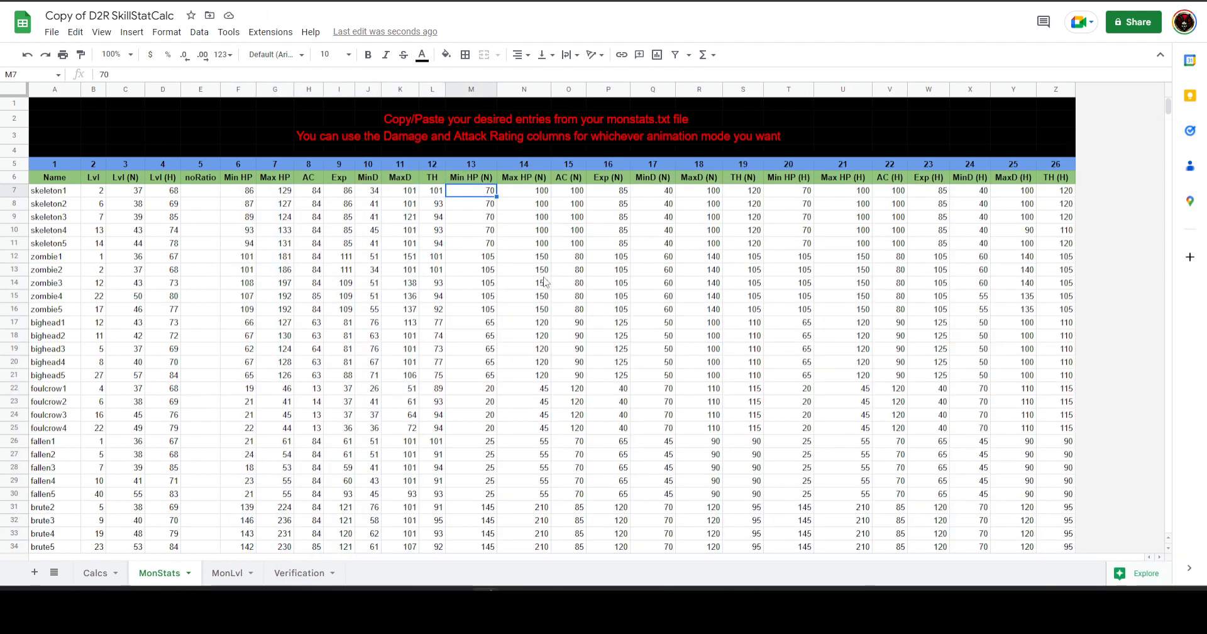
key(ctrl+v)
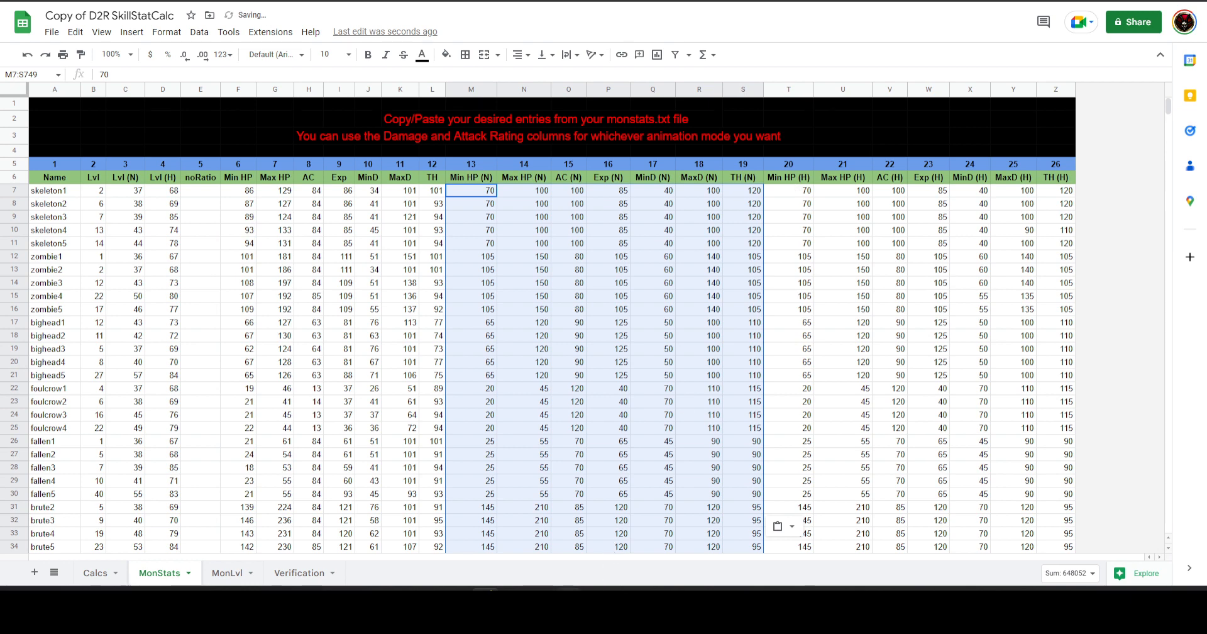
- Copy the MinHP(H) through A1TH(H) columns from monstats.txt in AFJ Sheet into the MonStats sheet starting at T7
click(569, 599)
drag(763, 572, 822, 573)
click(646, 210)
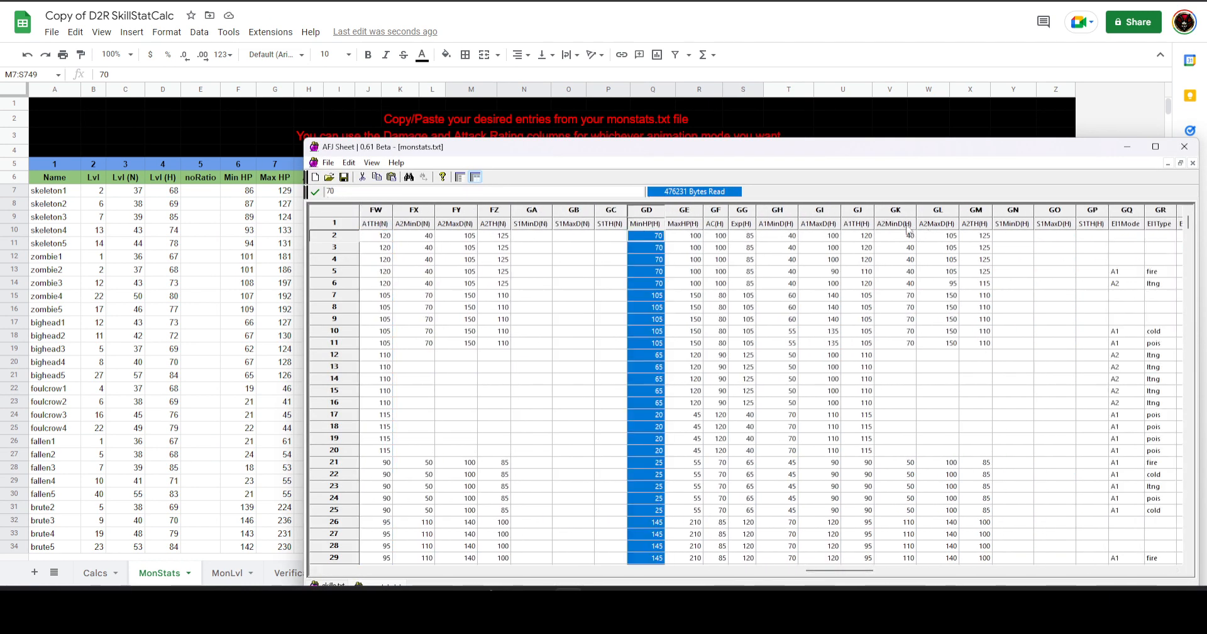
shift+click(858, 210)
click(861, 29)
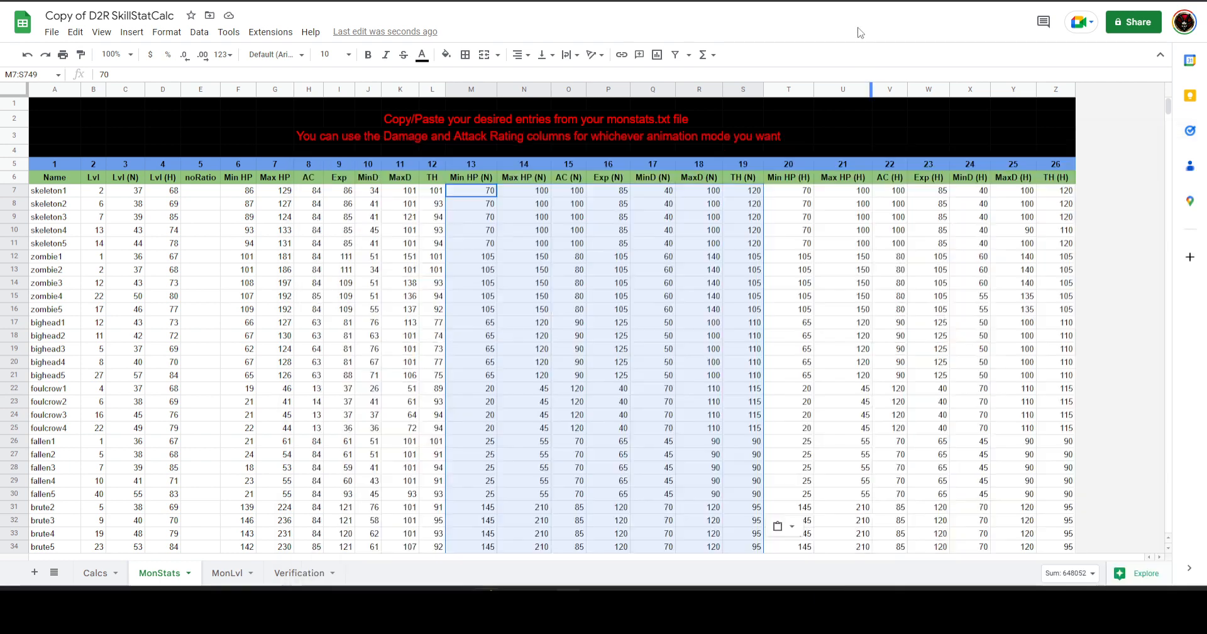
click(807, 191)
key(ctrl+v)
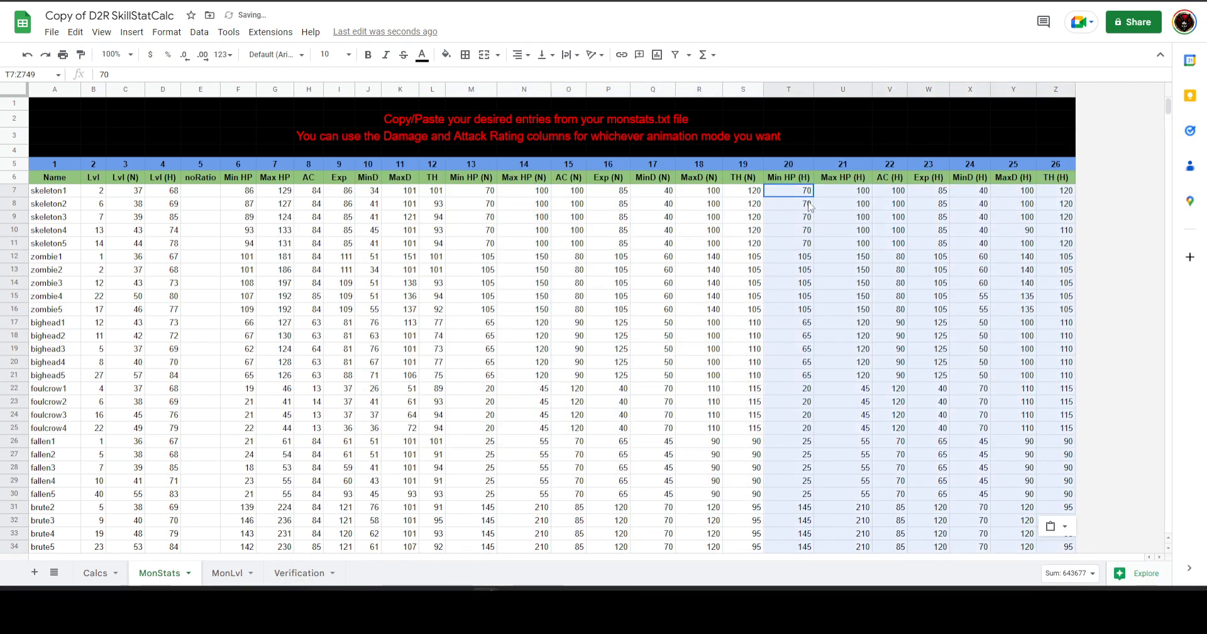
click(653, 335)
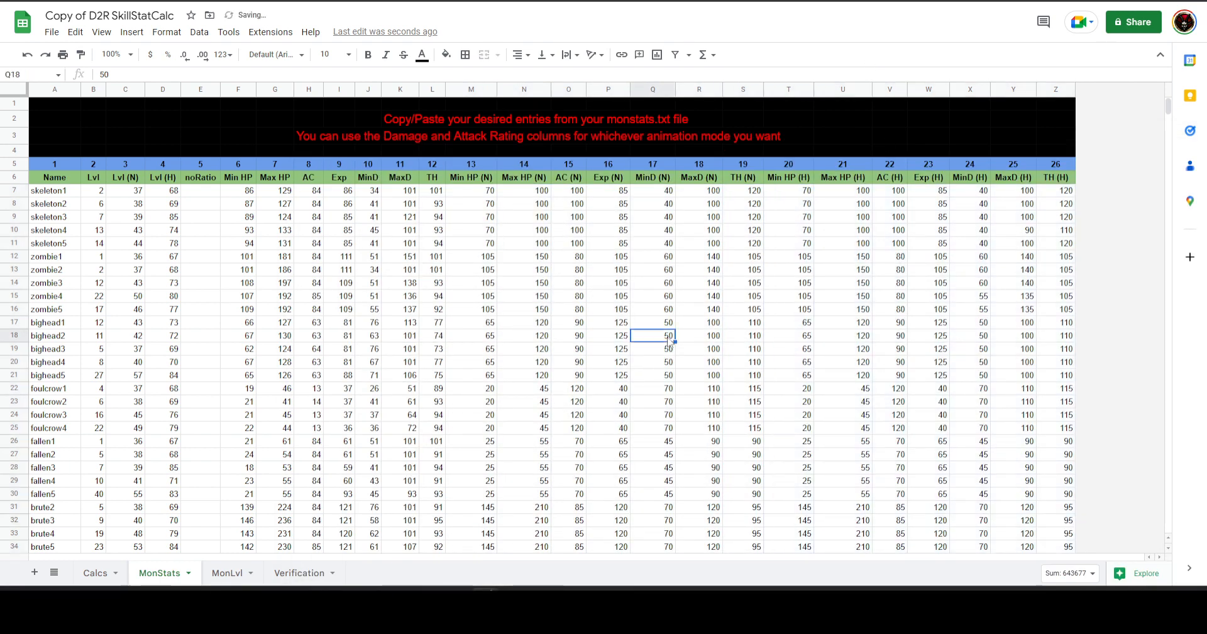
- Read the editing note on the MonLvl sheet and return to the Calcs sheet
click(221, 580)
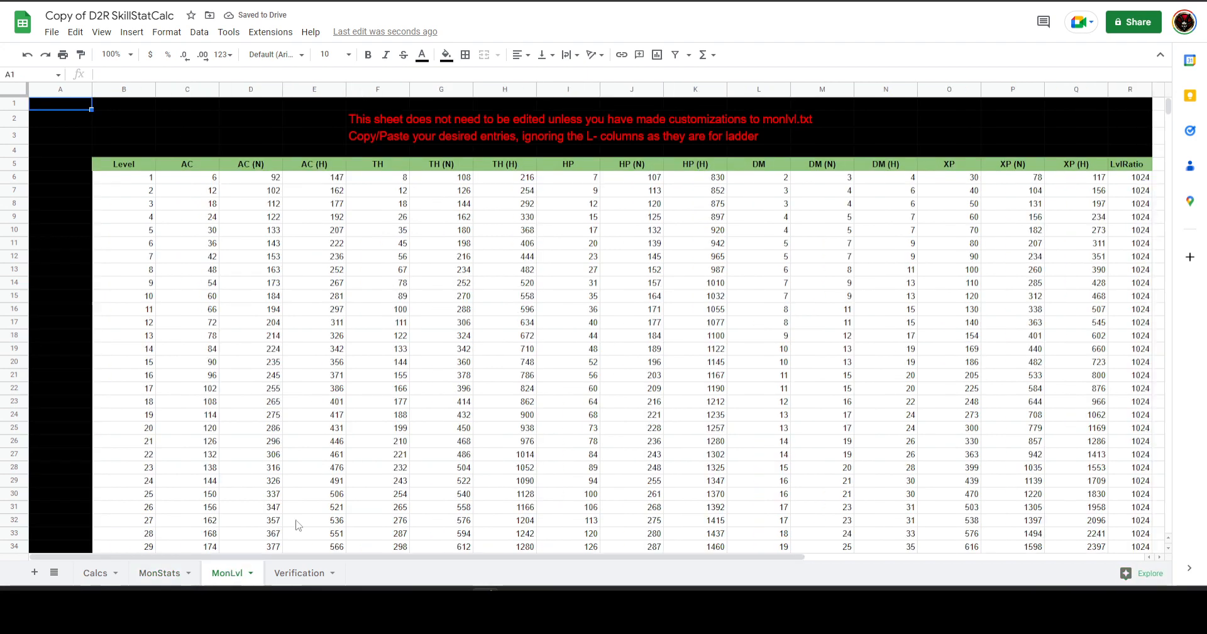
click(856, 117)
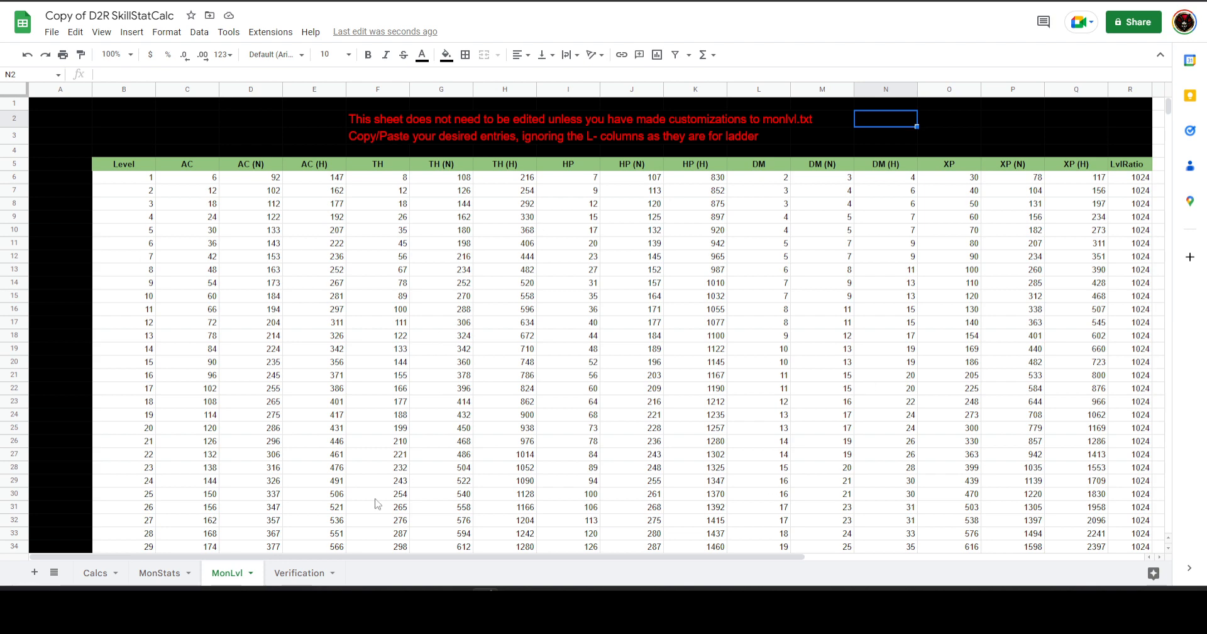
click(101, 572)
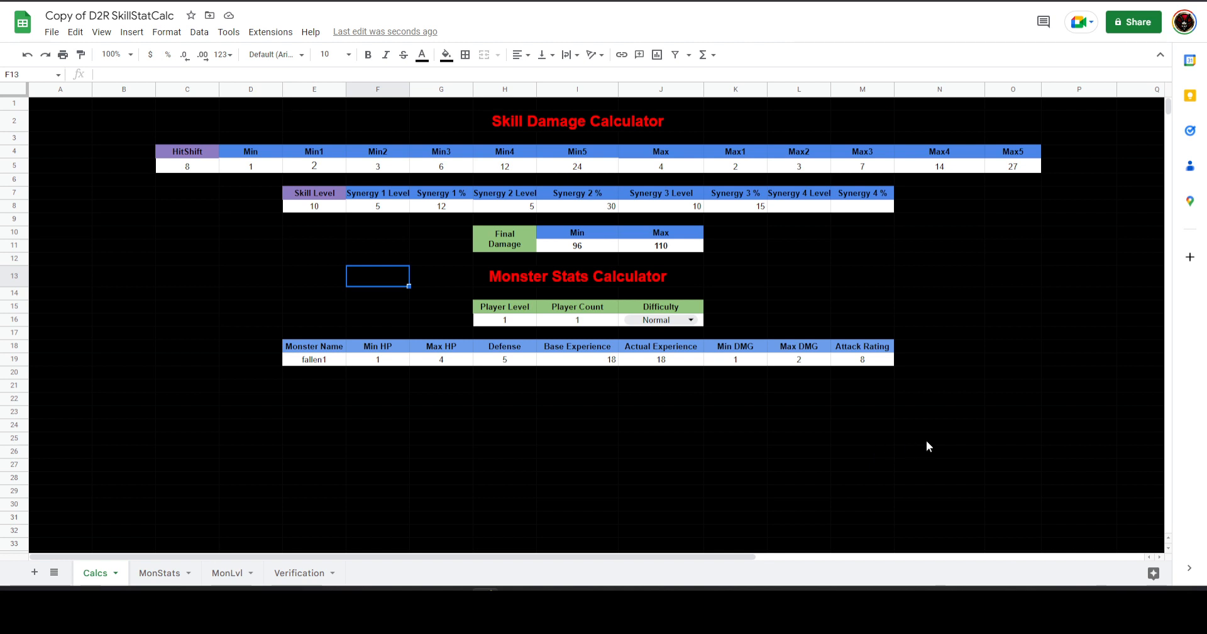
click(971, 430)
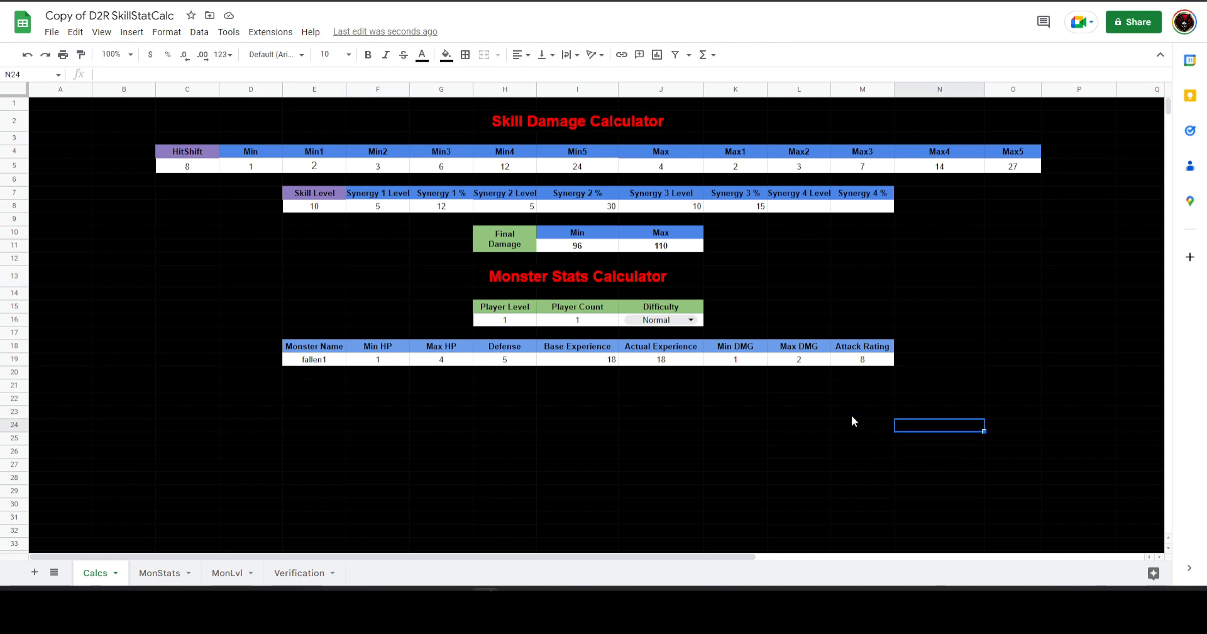
- Try zombie1 as the Monster Name in E19 of the Monster Stats Calculator and set it back to fallen1
click(341, 362)
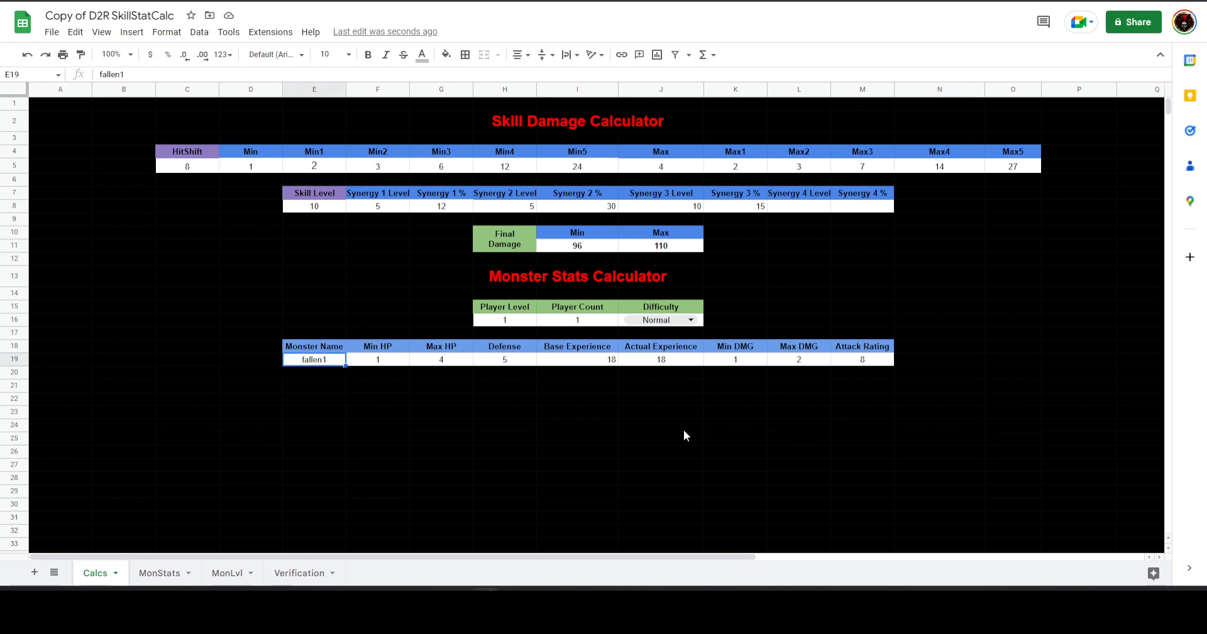
text(zombie1)
click(519, 467)
click(322, 361)
text(fallen1)
click(416, 428)
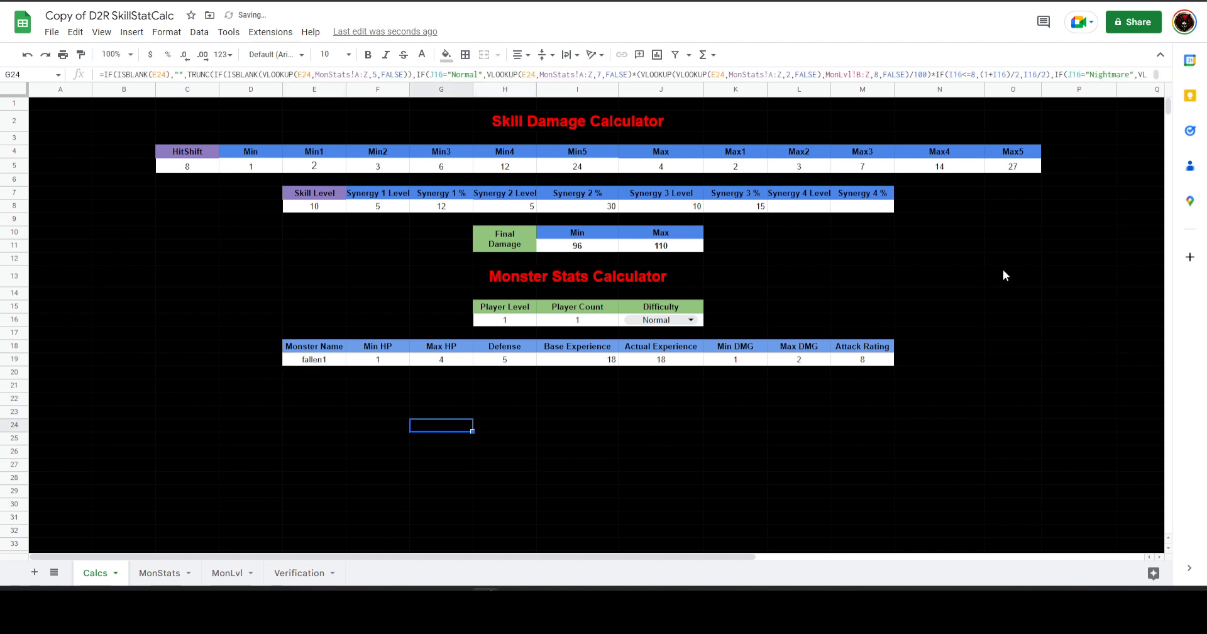
- Add andariel as a second Monster Name in E20 of the Monster Stats Calculator
click(314, 377)
text(andariel)
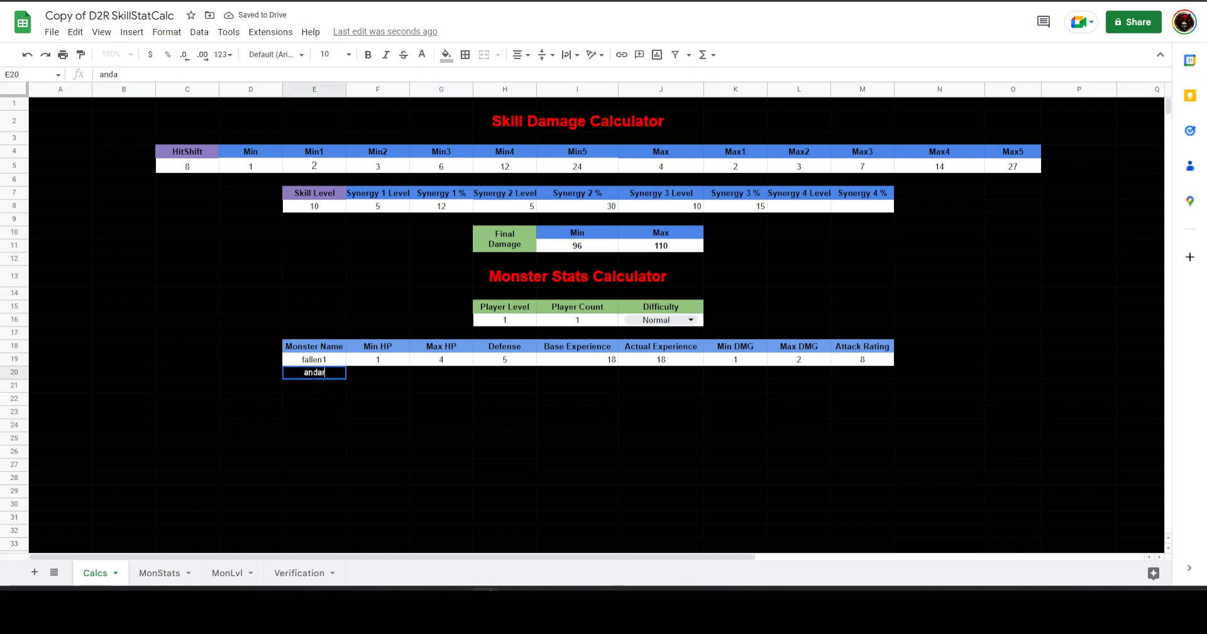
click(444, 386)
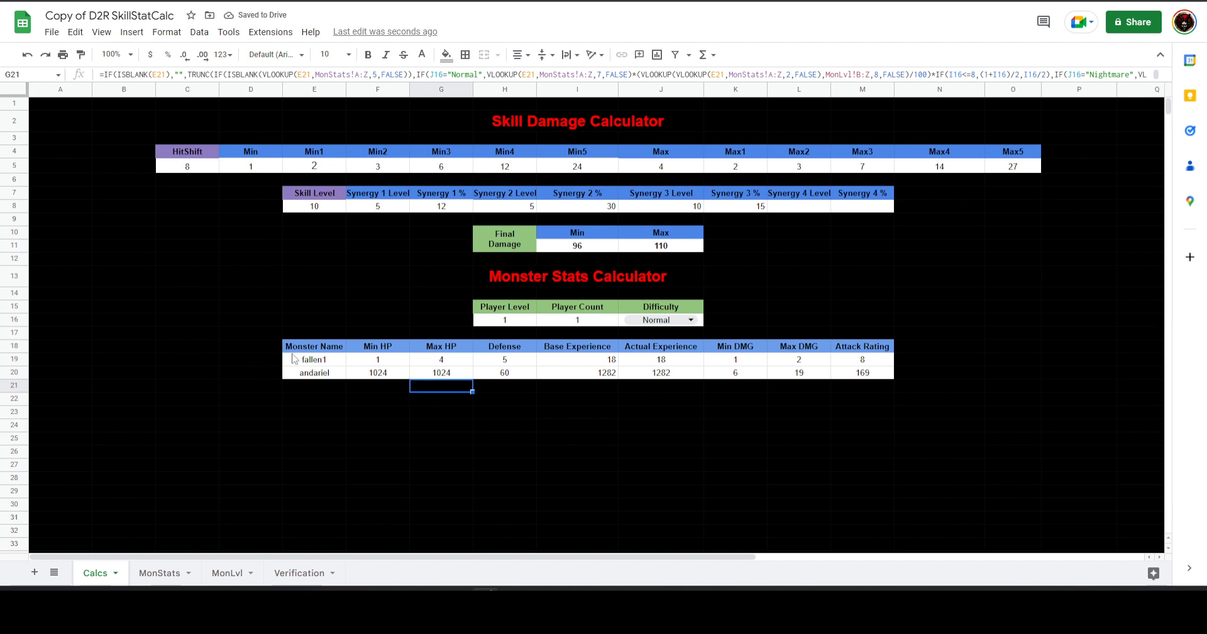
click(303, 372)
key(Up)
click(305, 374)
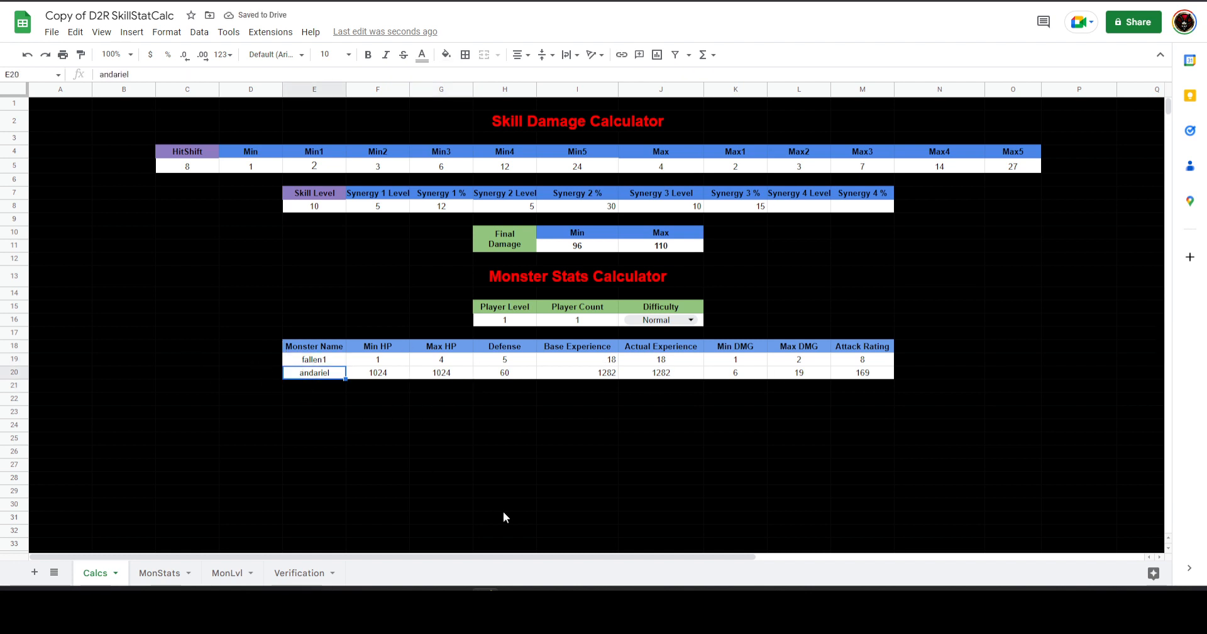
- Copy the Id column from monstats.txt in AFJ Sheet into the Calcs sheet's Monster Name column starting at E19
mouse_move(553, 579)
click(553, 540)
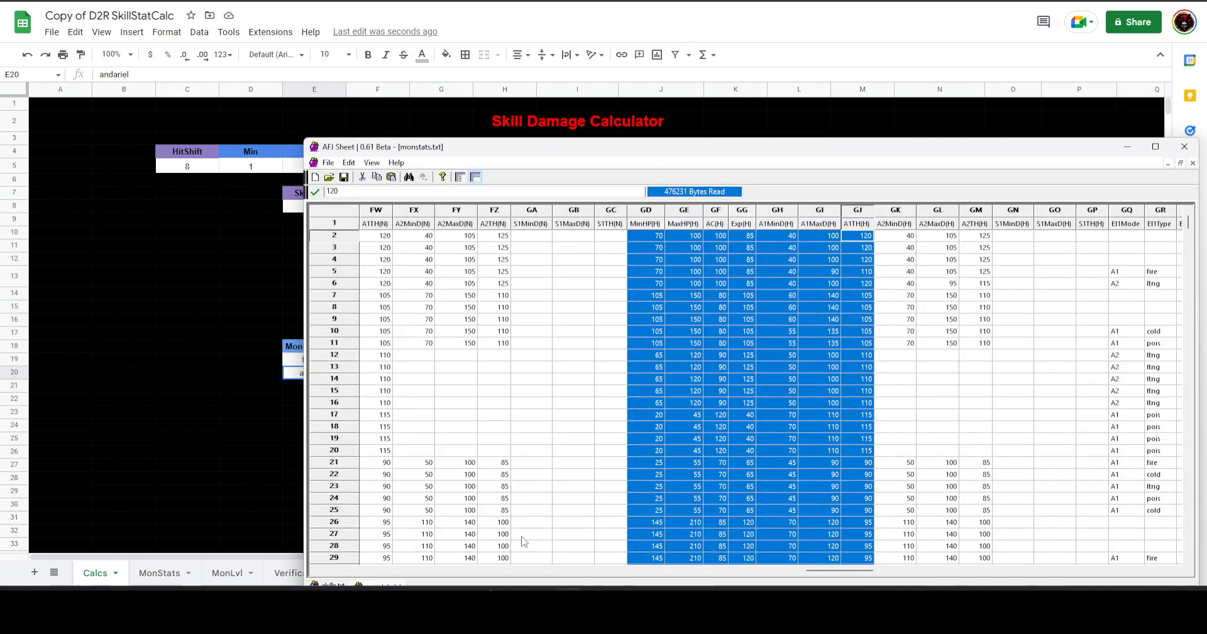
drag(544, 141, 489, 60)
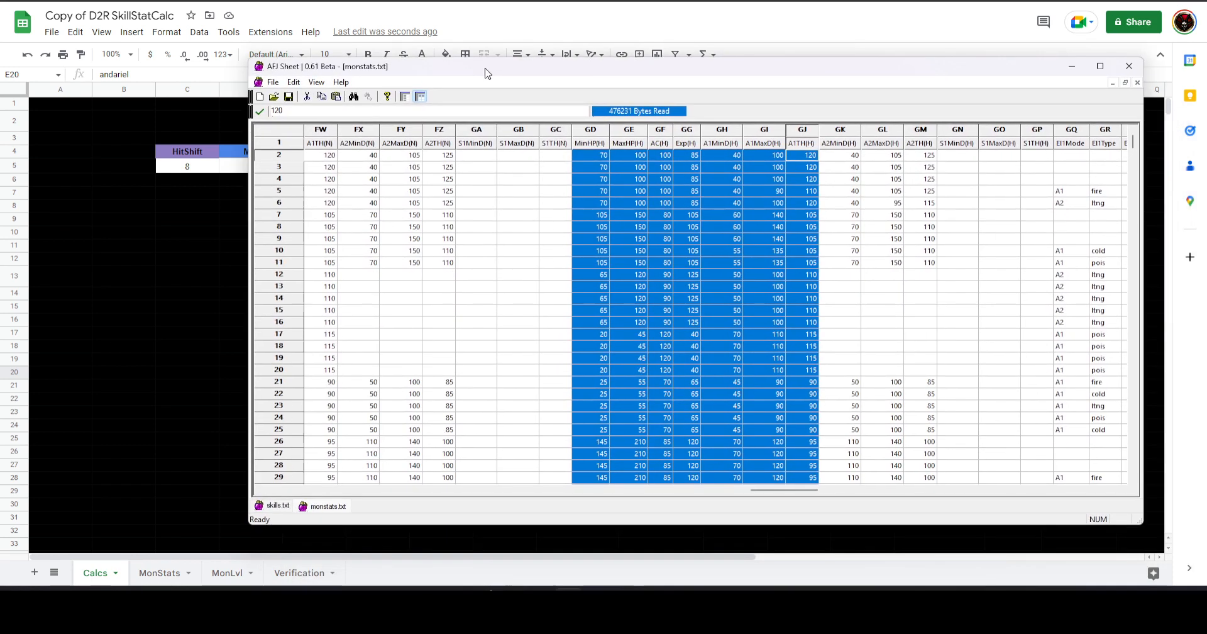
drag(766, 492, 280, 492)
click(358, 144)
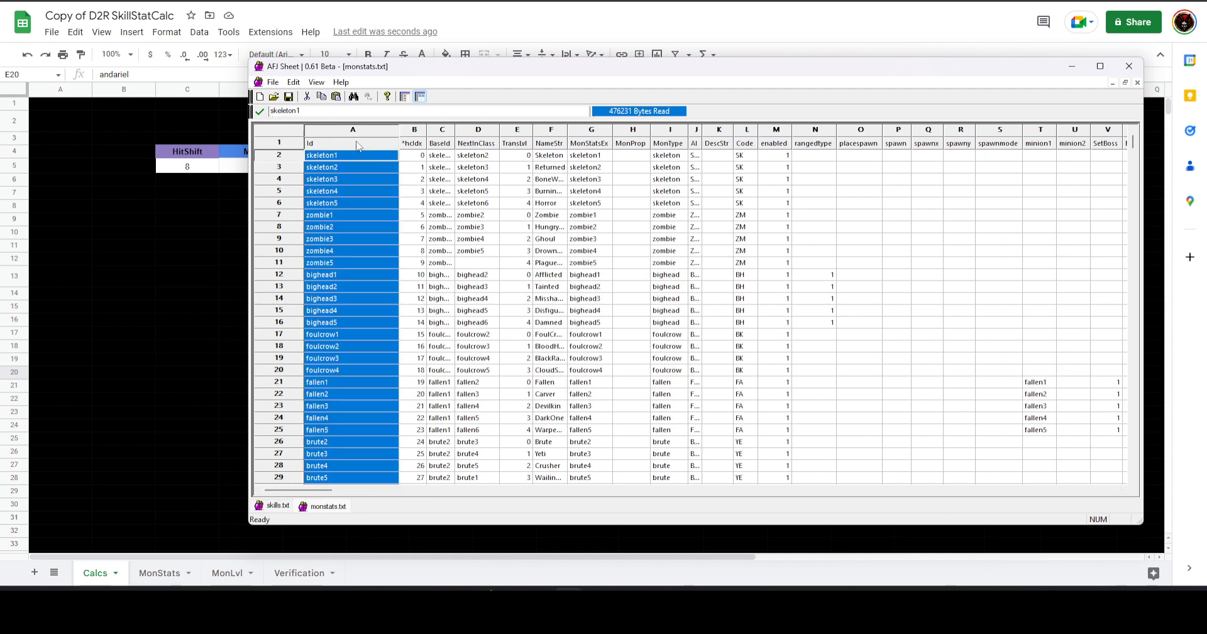
key(ctrl+c)
click(198, 277)
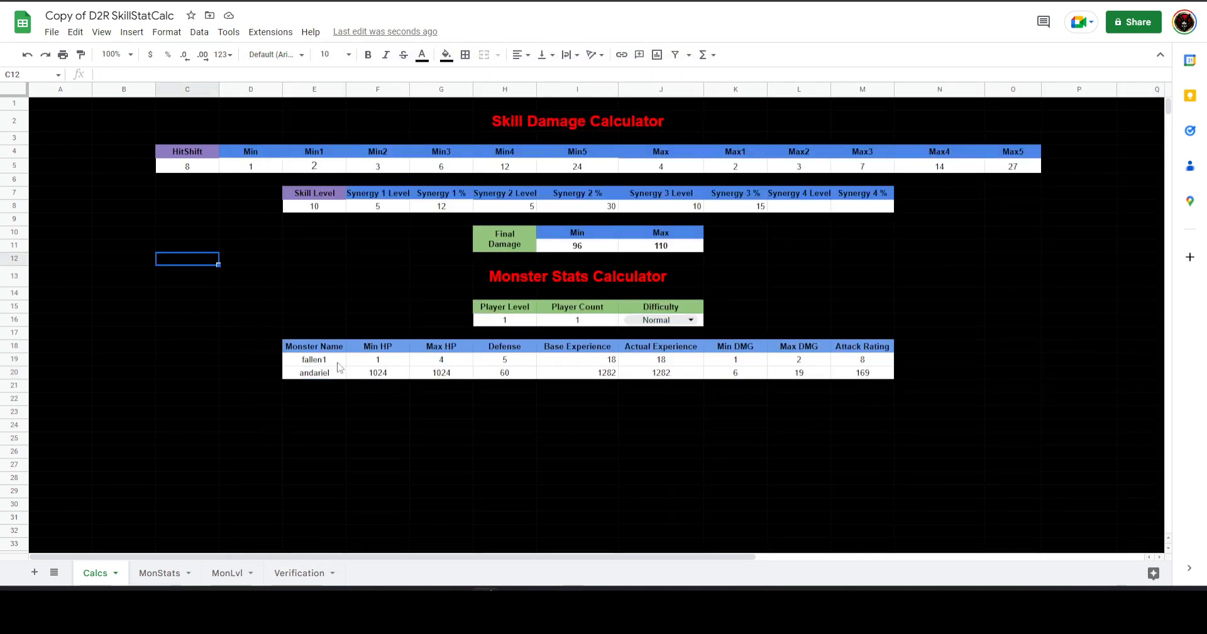
click(290, 363)
key(ctrl+v)
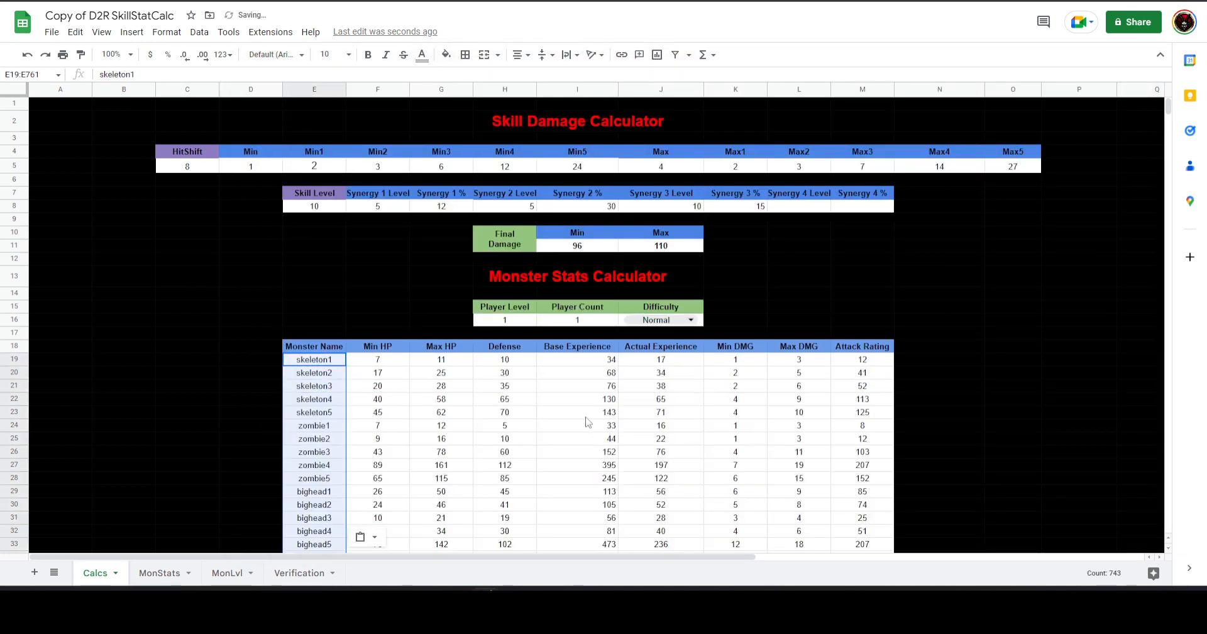
- Look through the calculated stats for the full monster list in the Monster Stats Calculator
click(587, 414)
scroll(565, 450, down, 20)
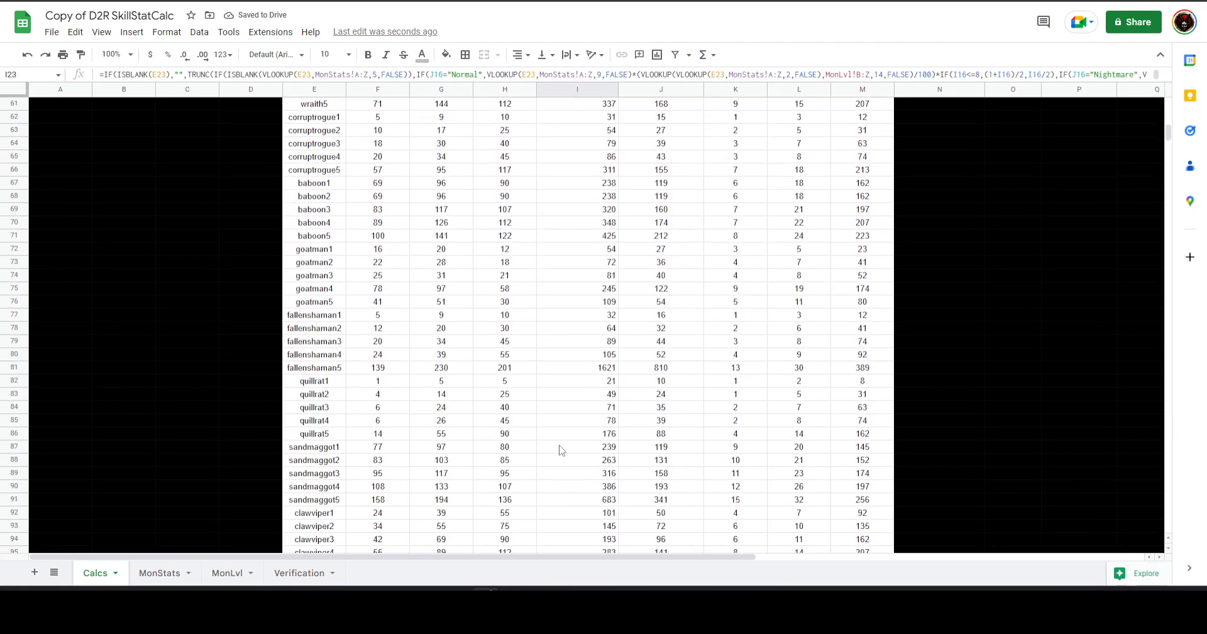
scroll(559, 450, down, 17)
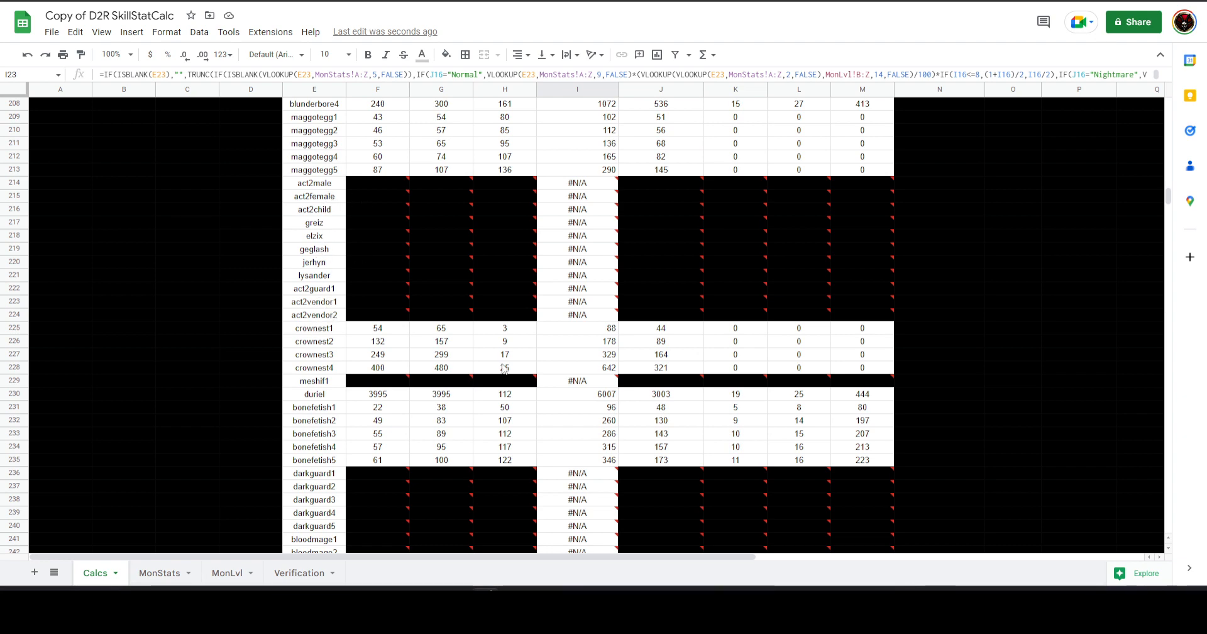
scroll(544, 436, down, 3)
scroll(547, 439, up, 20)
scroll(552, 445, up, 16)
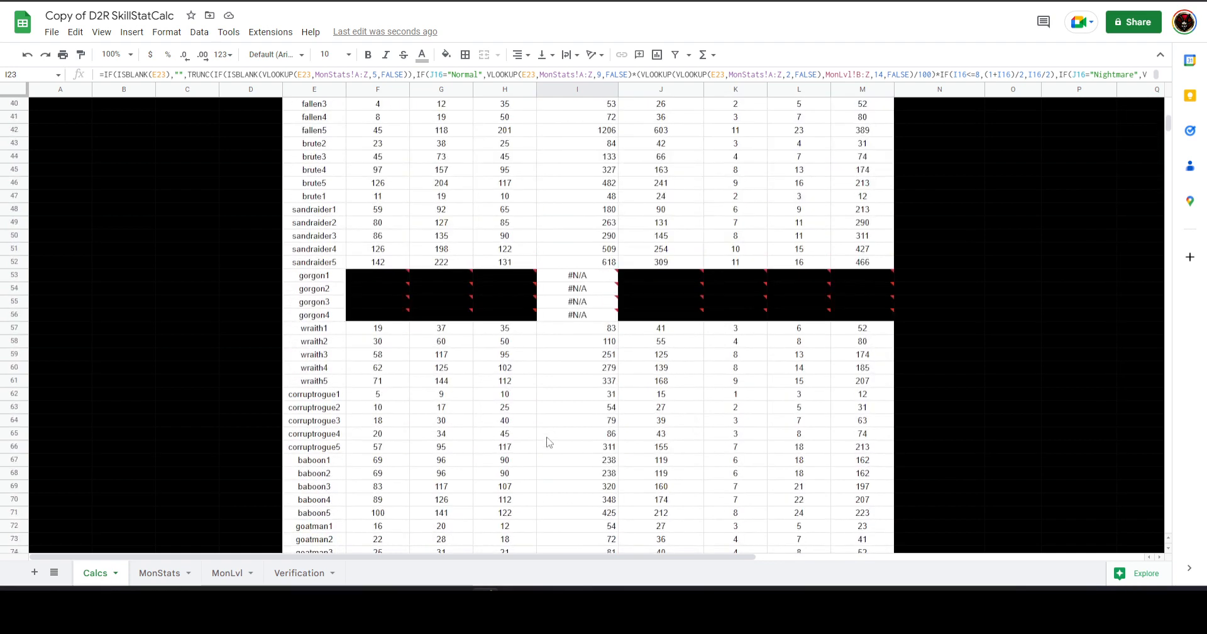
scroll(544, 402, up, 2)
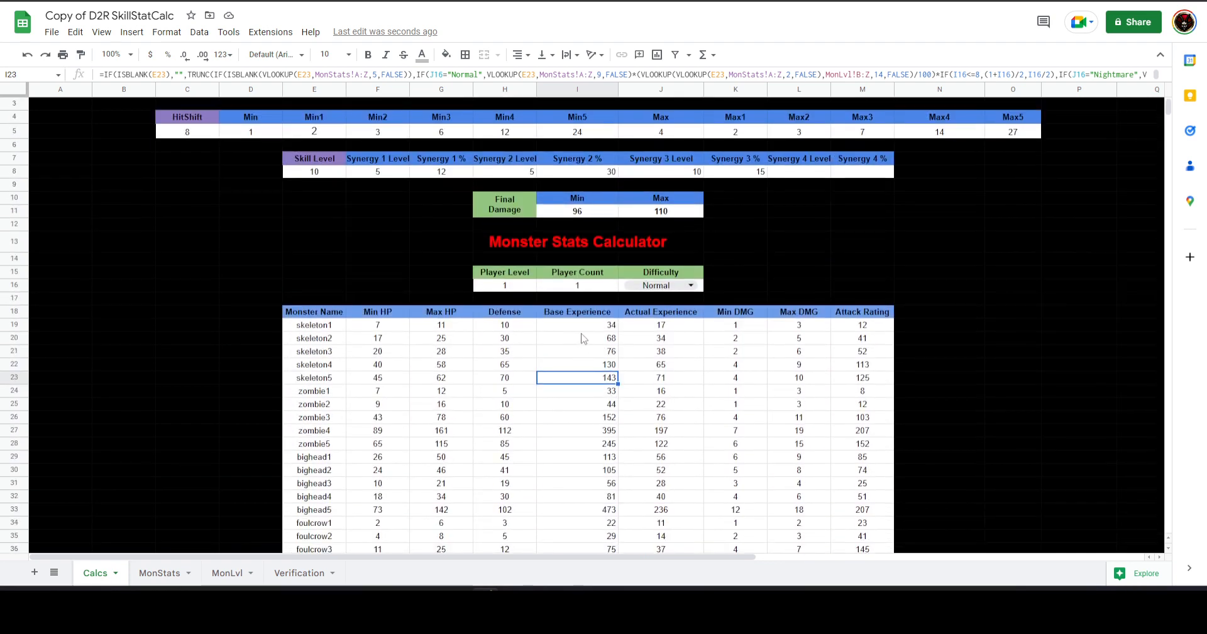
- Set the Player Count in the Monster Stats Calculator to 3
click(606, 288)
text(3)
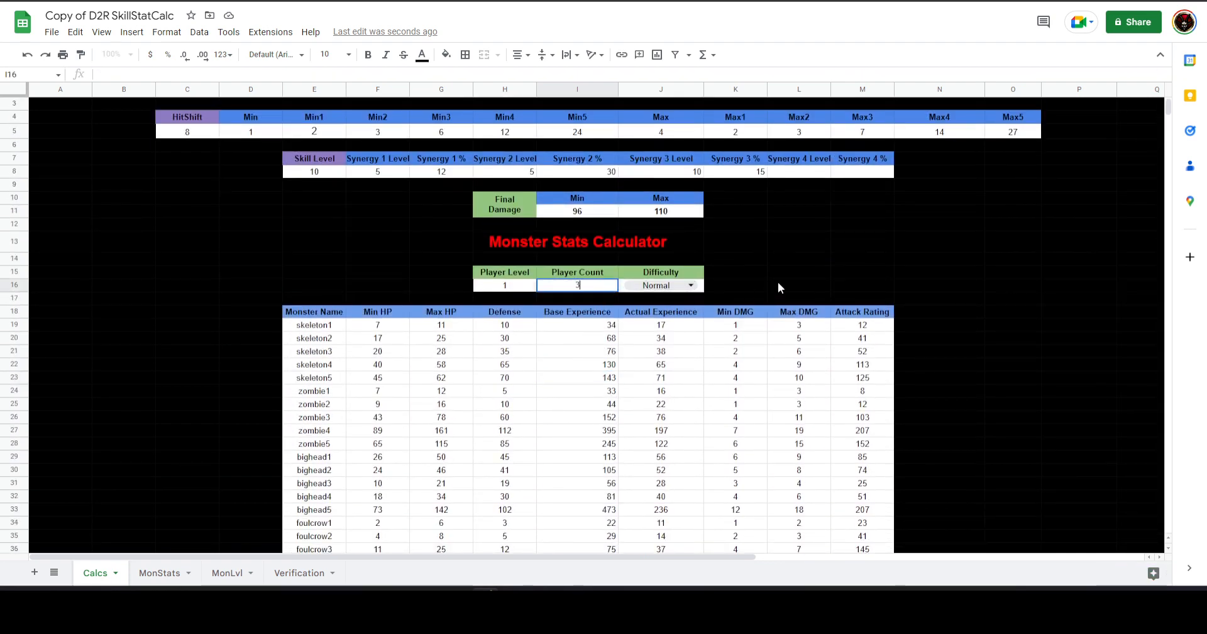
click(783, 285)
- Try Nightmare as the Difficulty in the Monster Stats Calculator and switch it to Hell
click(686, 285)
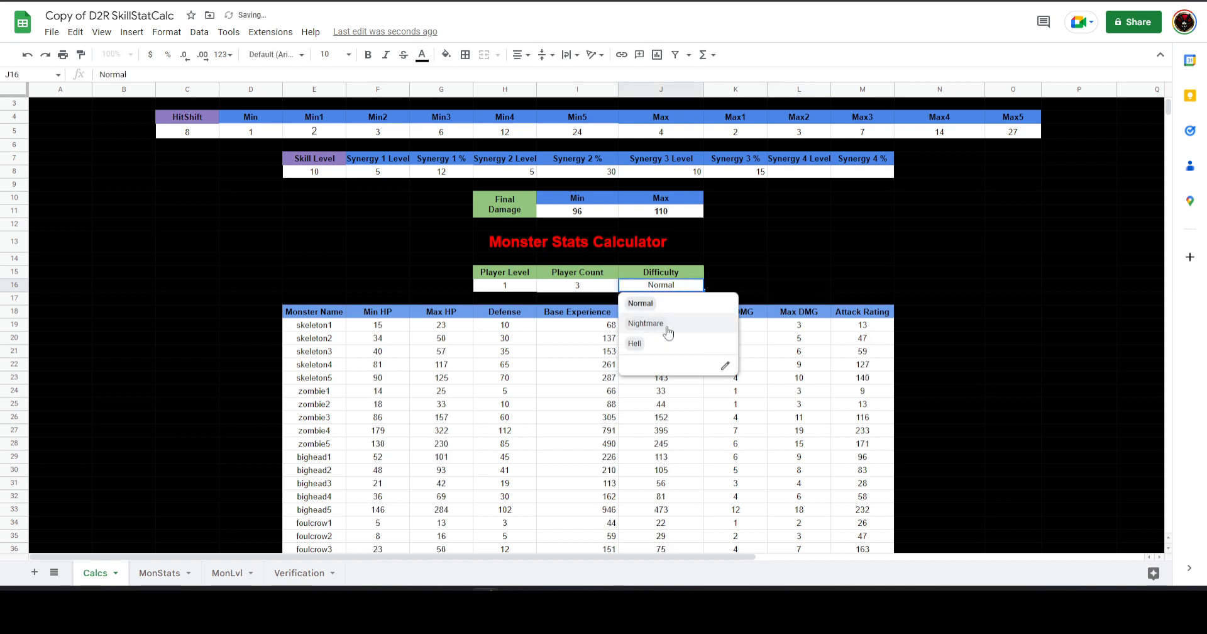
click(666, 323)
click(817, 226)
click(663, 285)
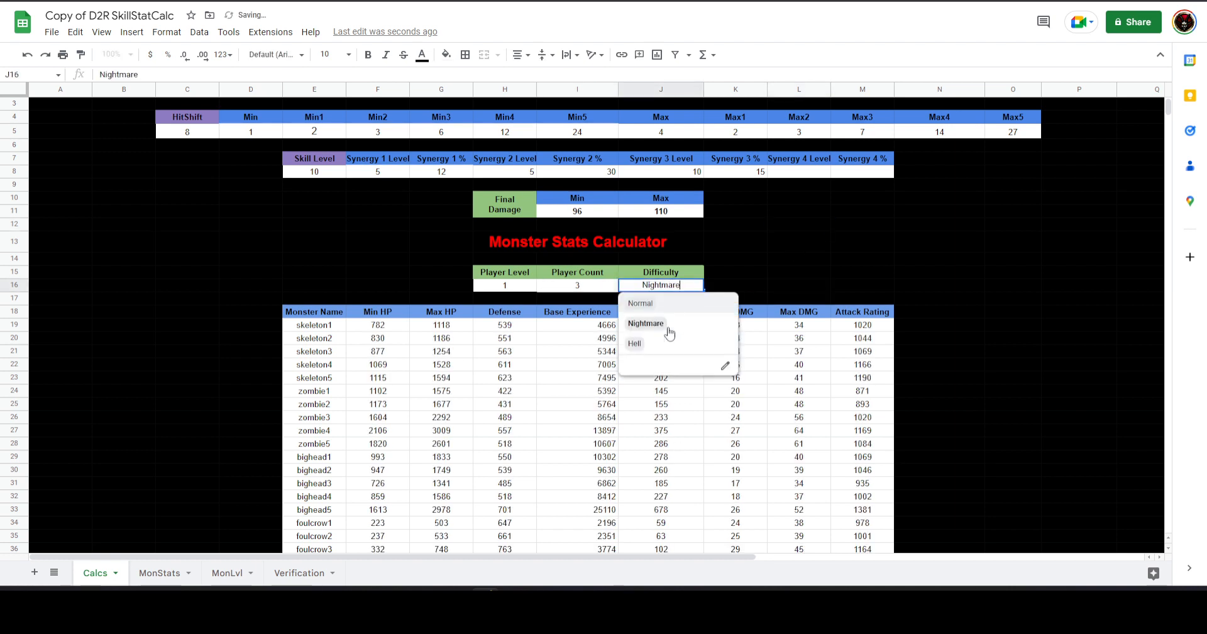
click(660, 344)
click(780, 249)
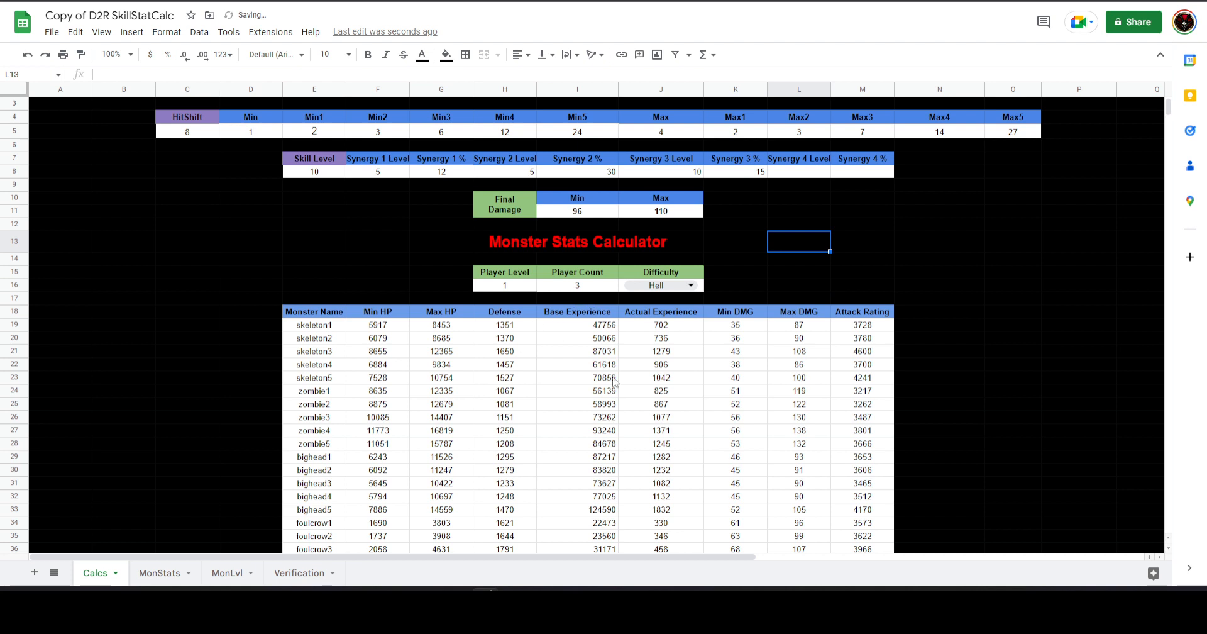
- Set the Player Level in the Monster Stats Calculator to 75
click(668, 324)
click(510, 288)
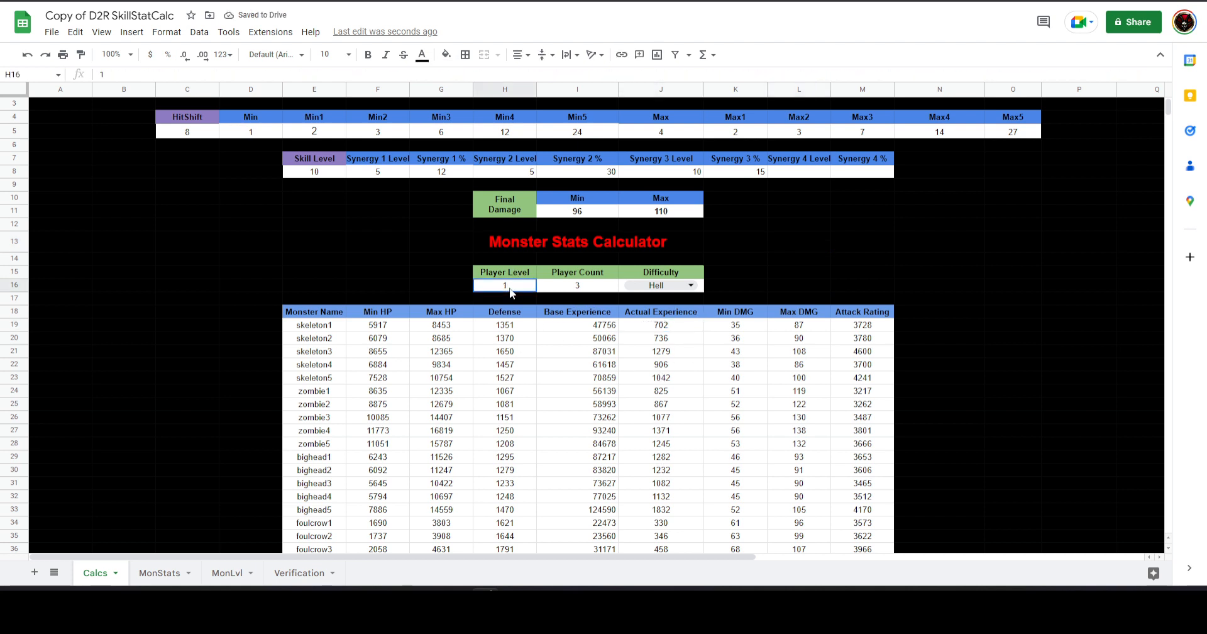
text(75)
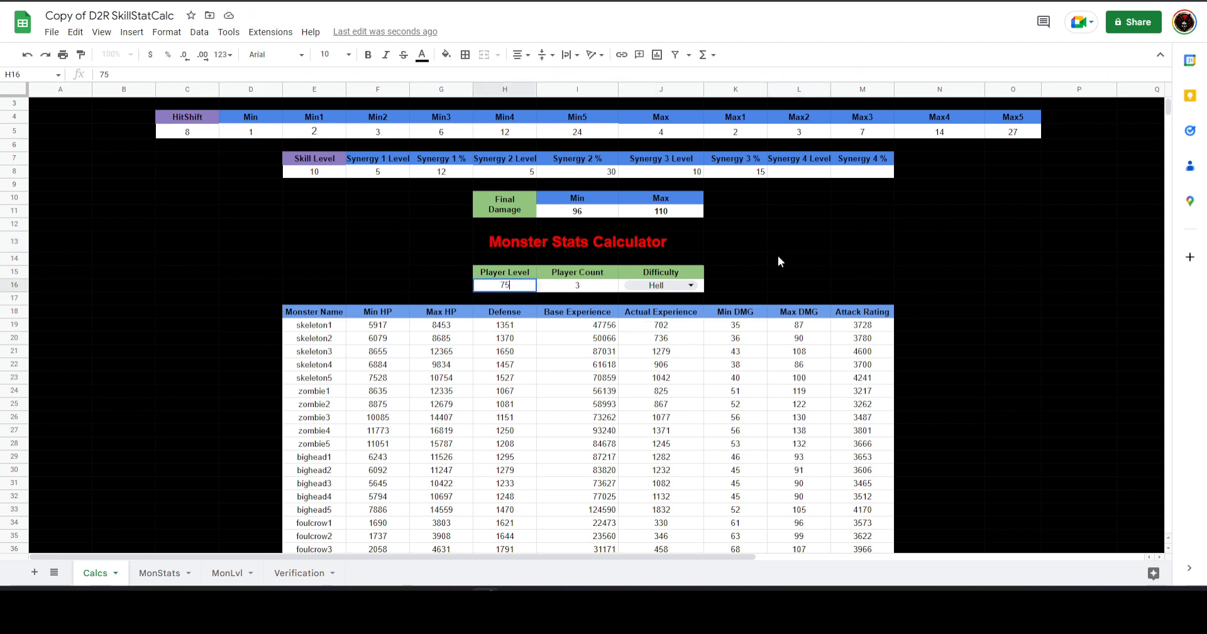
click(782, 260)
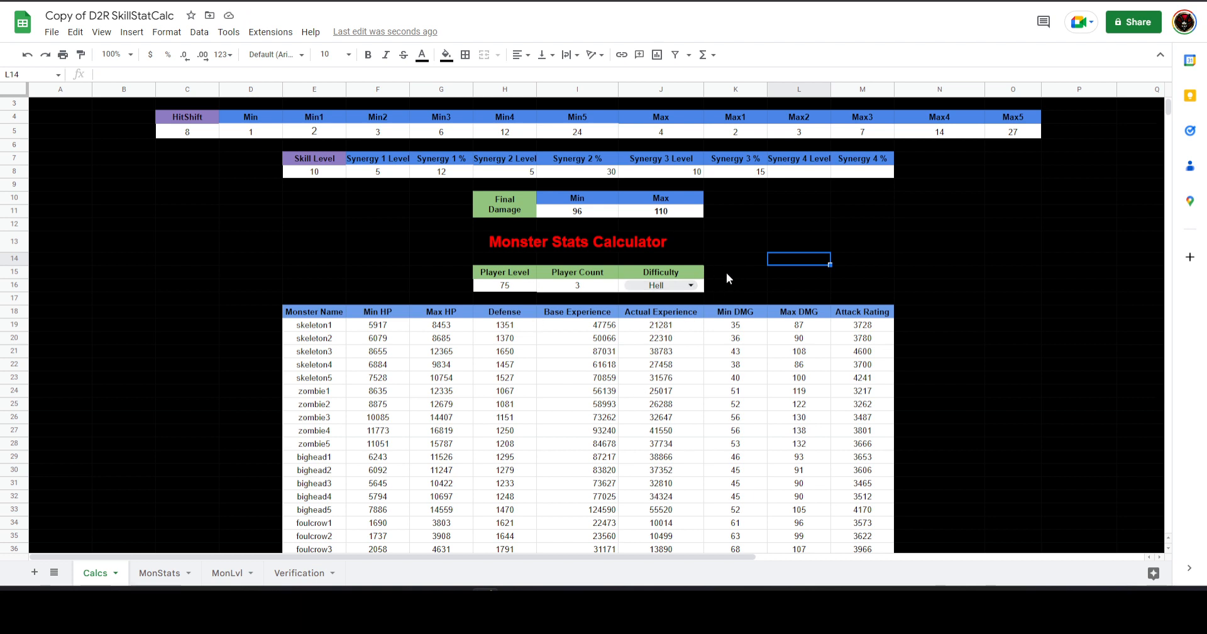
scroll(726, 277, up, 1)
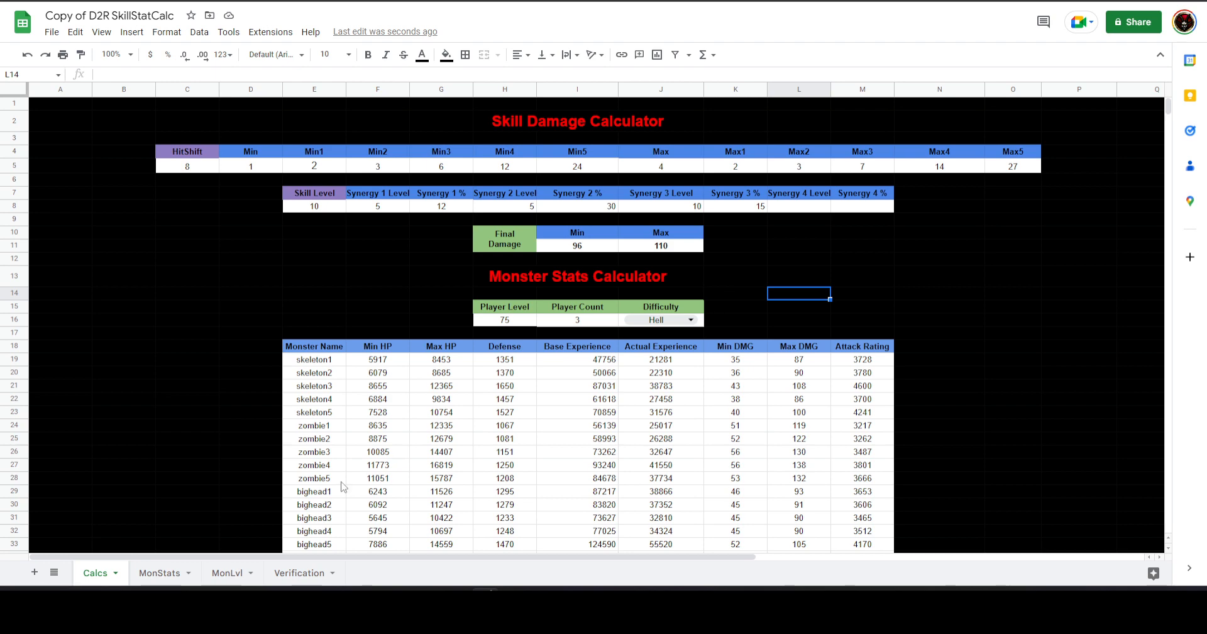
- Open the Verification sheet and compare the calculated Normal fallen1 row with its in-game stats image
click(312, 574)
click(579, 481)
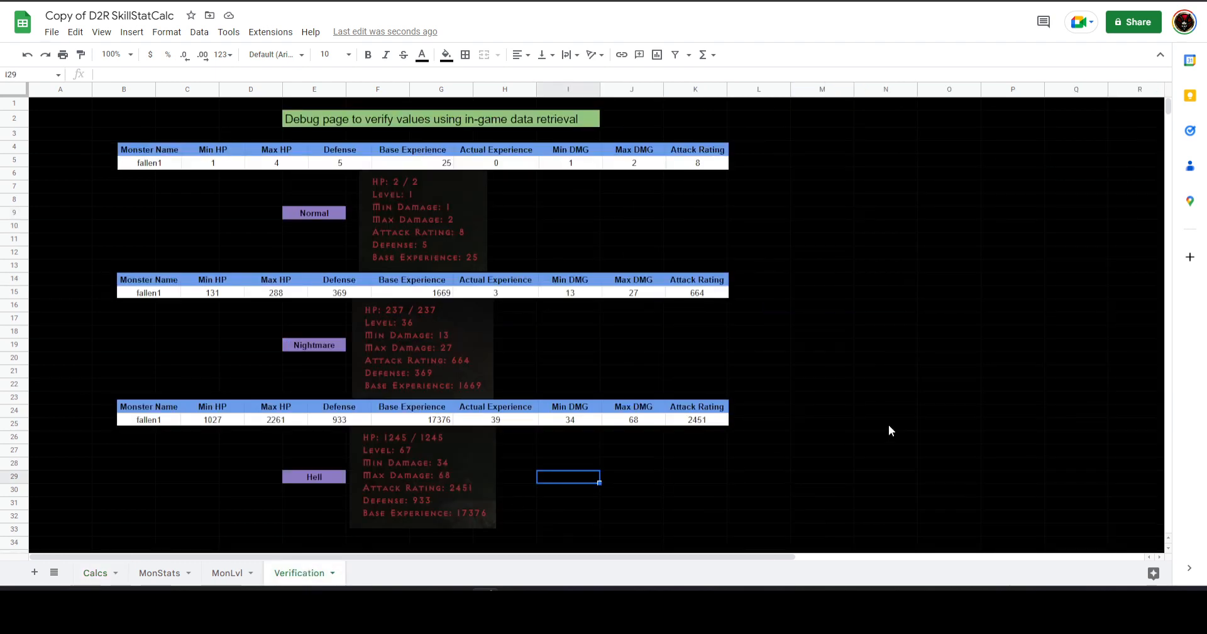
click(889, 424)
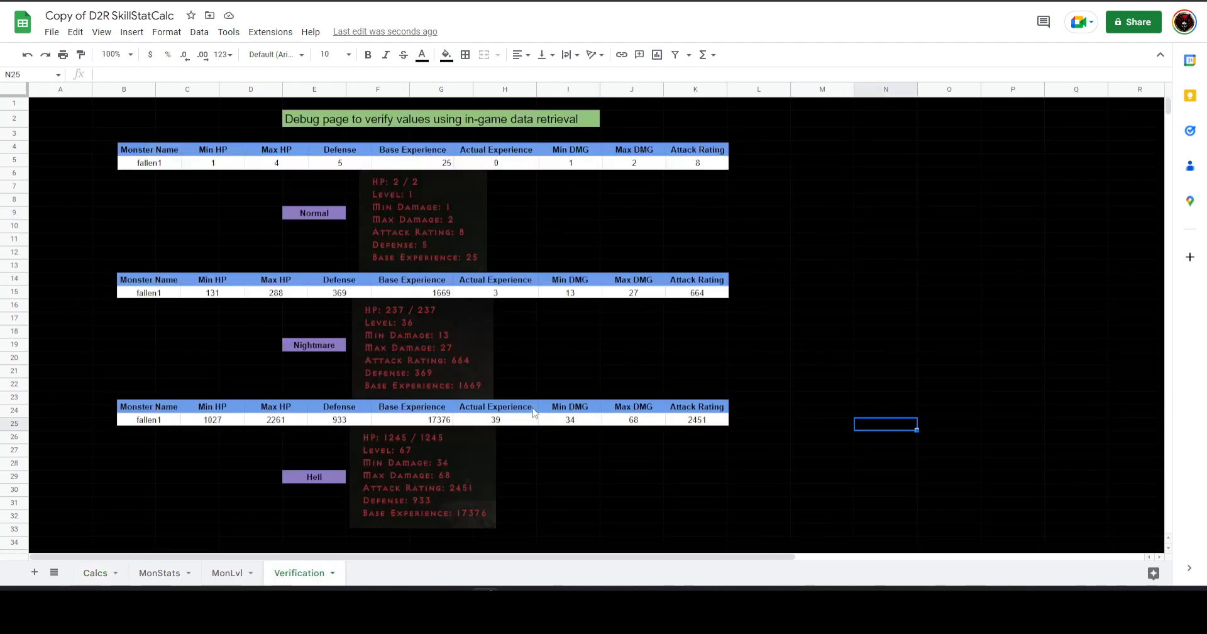
click(160, 155)
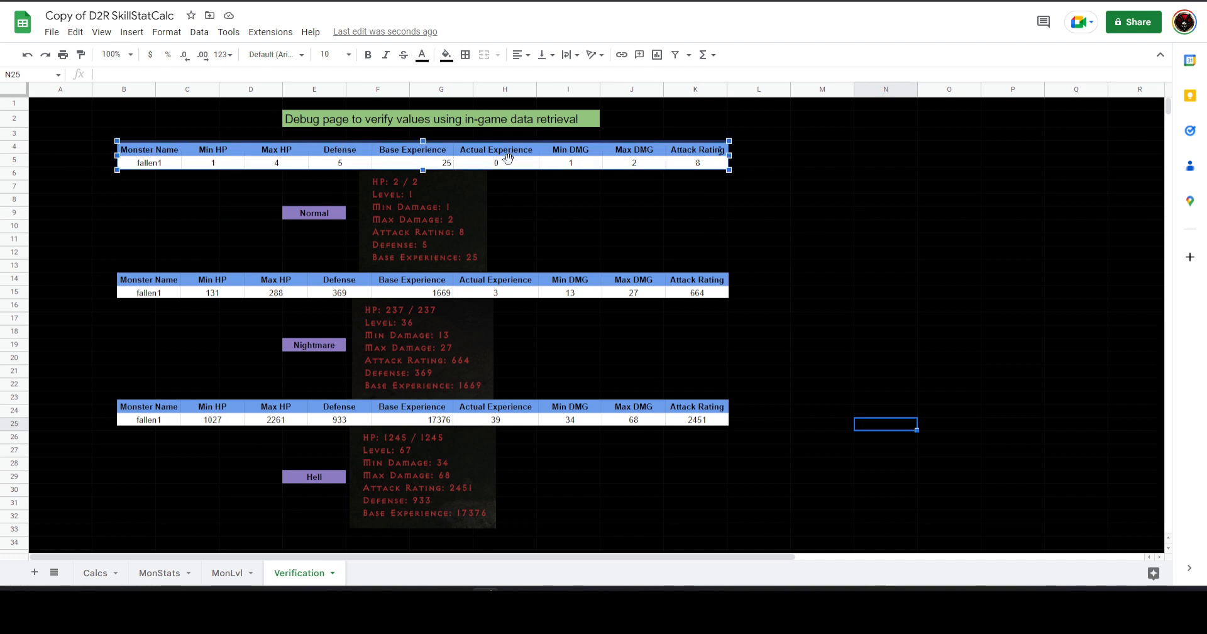
click(548, 216)
click(417, 214)
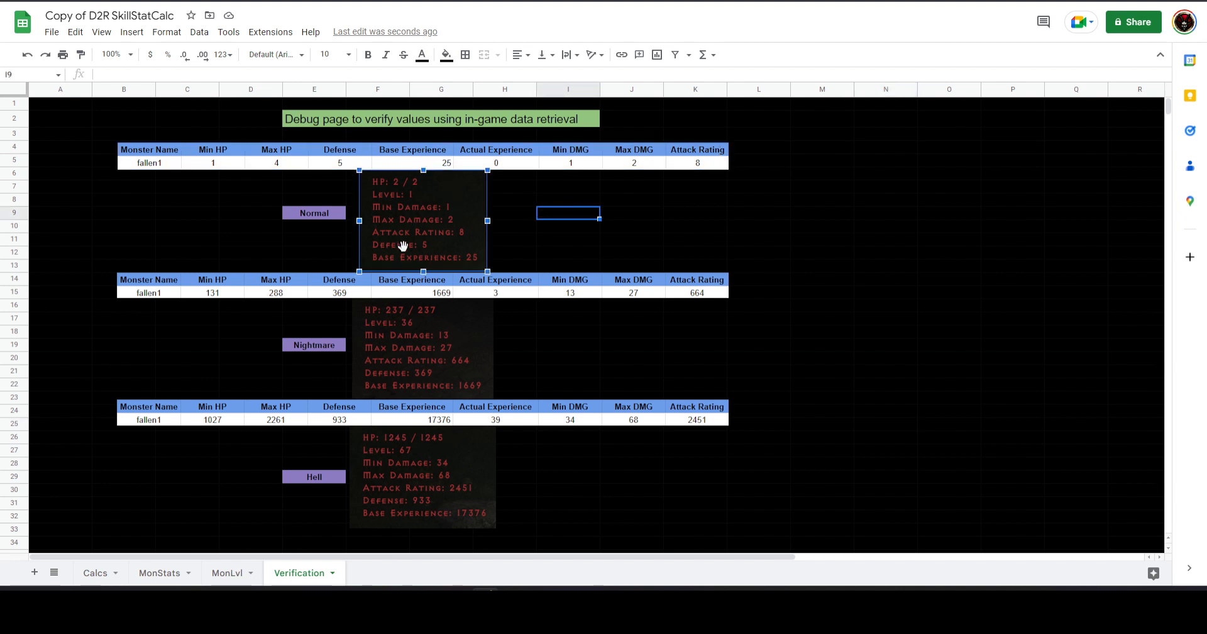
click(532, 241)
click(448, 227)
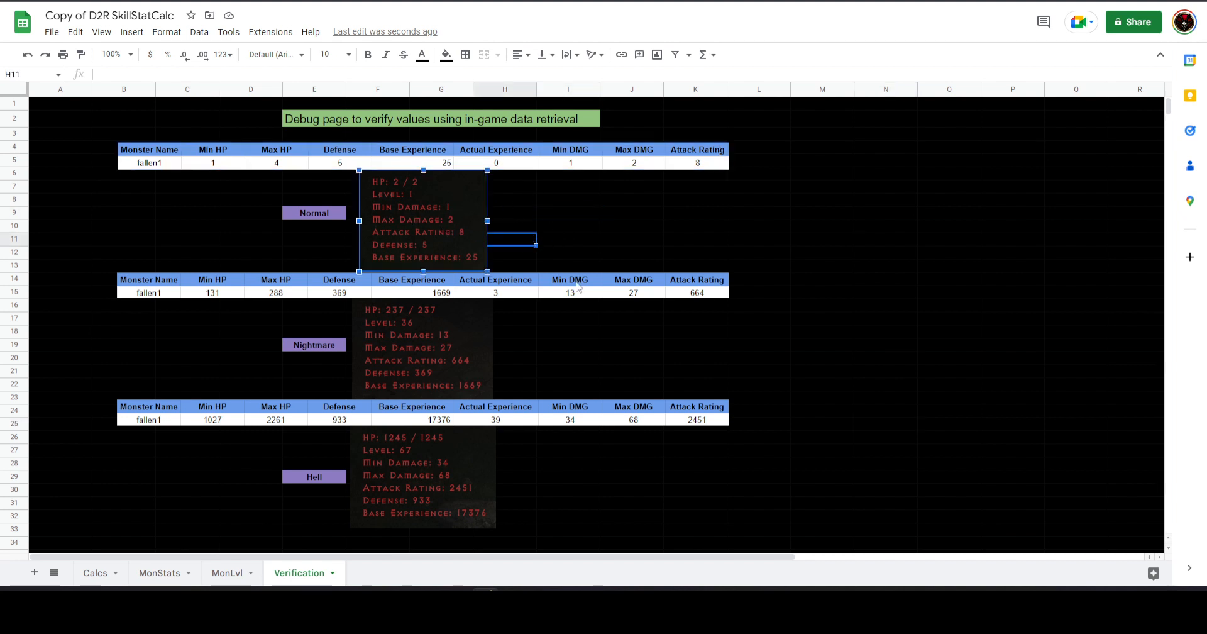
- Check the in-game stats images for Normal, Nightmare and Hell against the fallen1 rows and return to the Calcs sheet
click(469, 339)
click(450, 462)
click(445, 371)
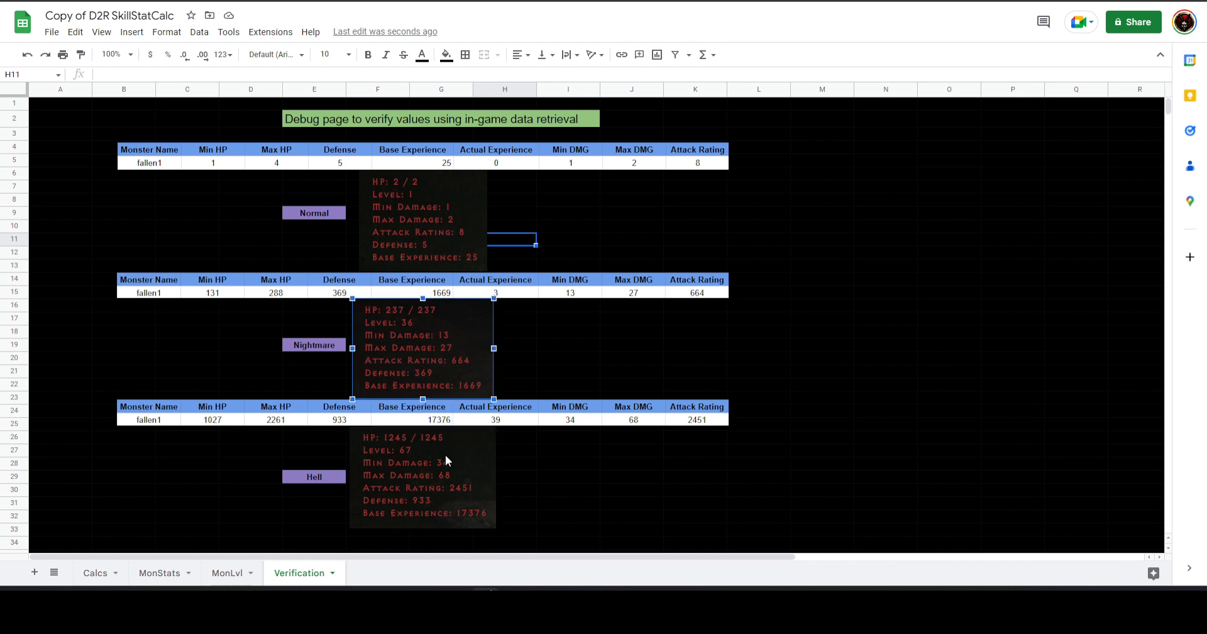
click(445, 463)
click(451, 346)
click(448, 236)
click(446, 352)
click(437, 478)
click(430, 343)
click(434, 235)
click(443, 356)
click(440, 458)
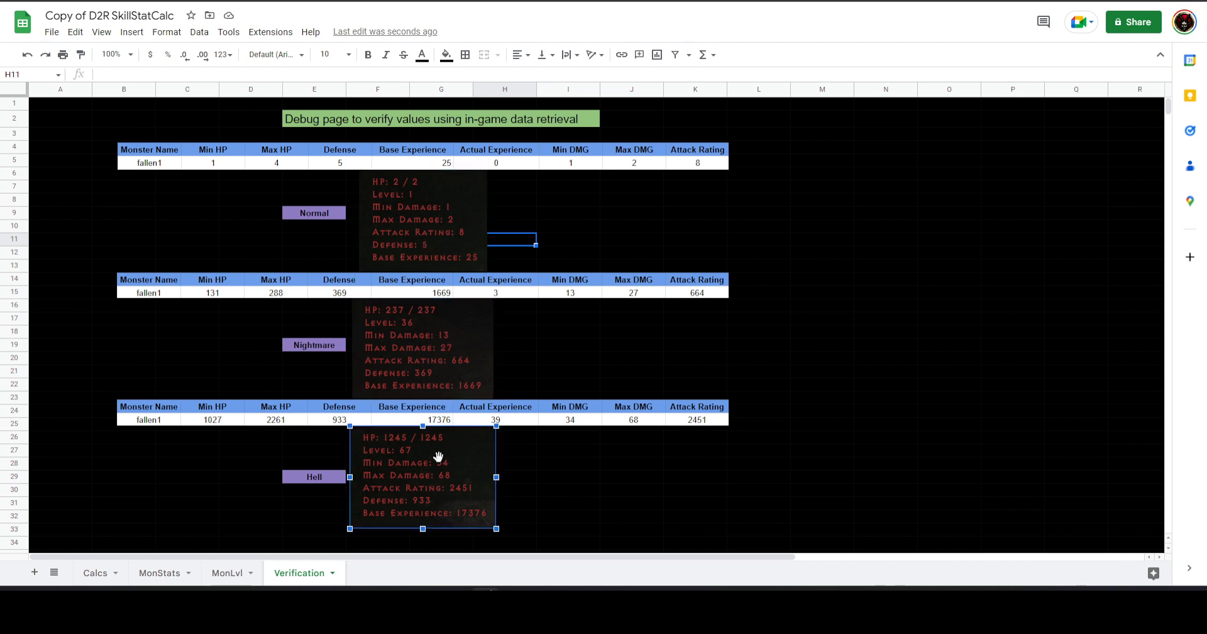
click(95, 573)
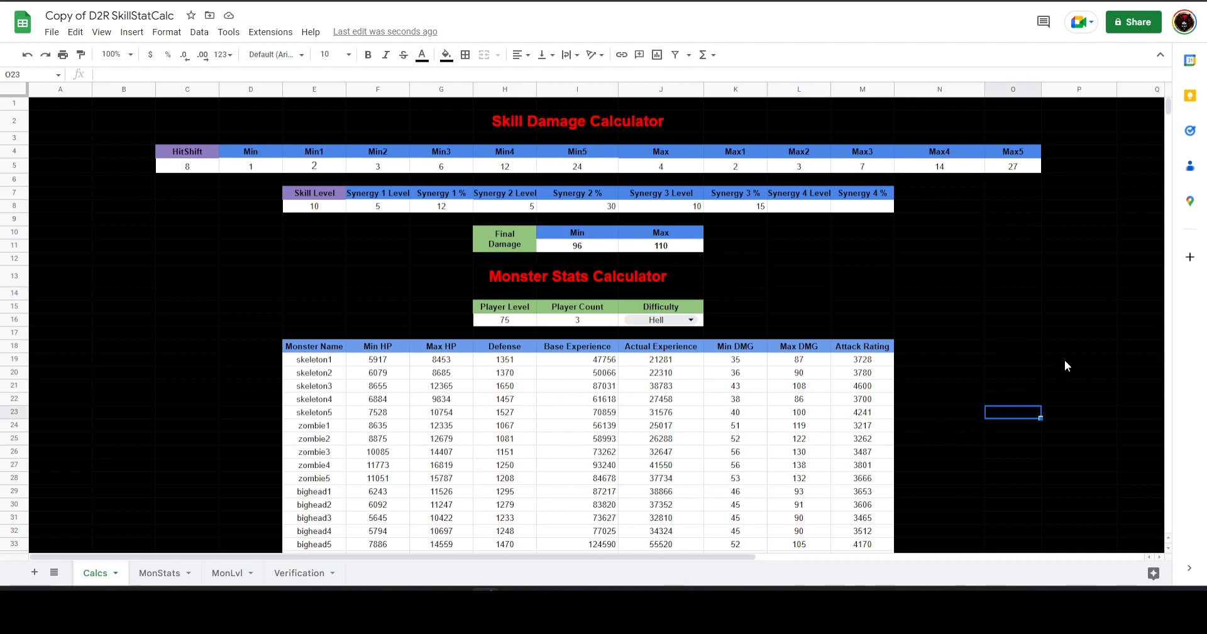
click(1086, 350)
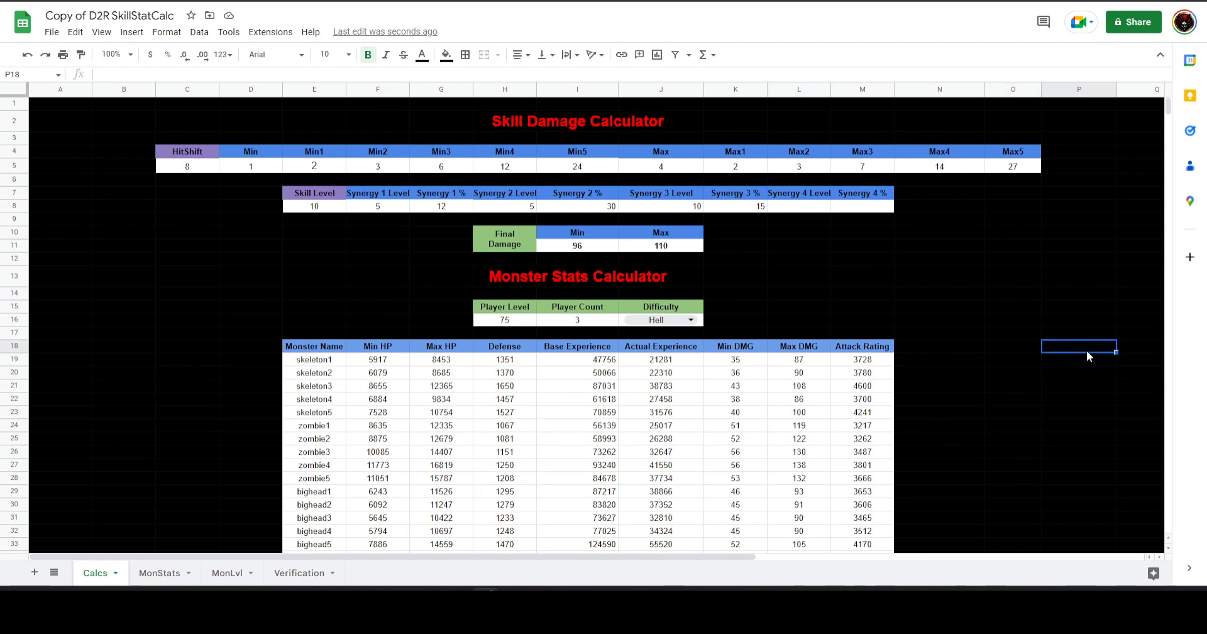